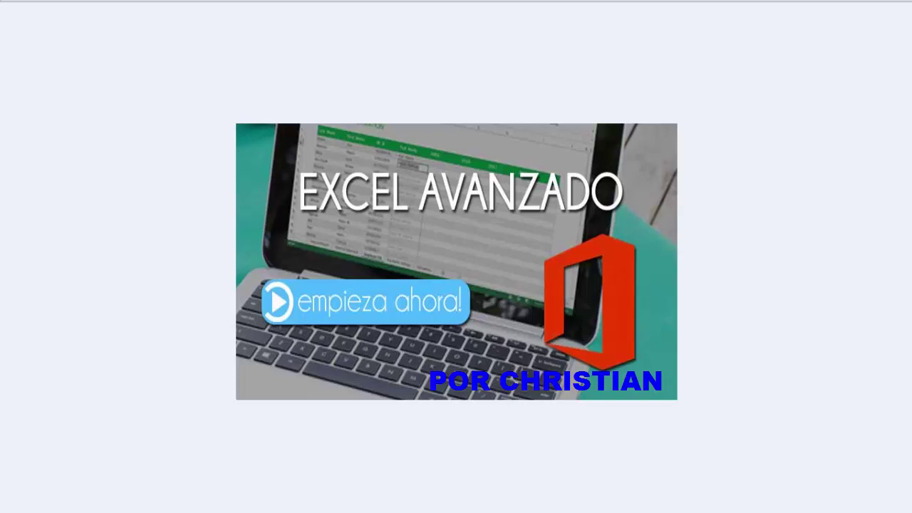
Draw a Button form control over cells E2:E4 on Hoja3.
left_click(251, 501)
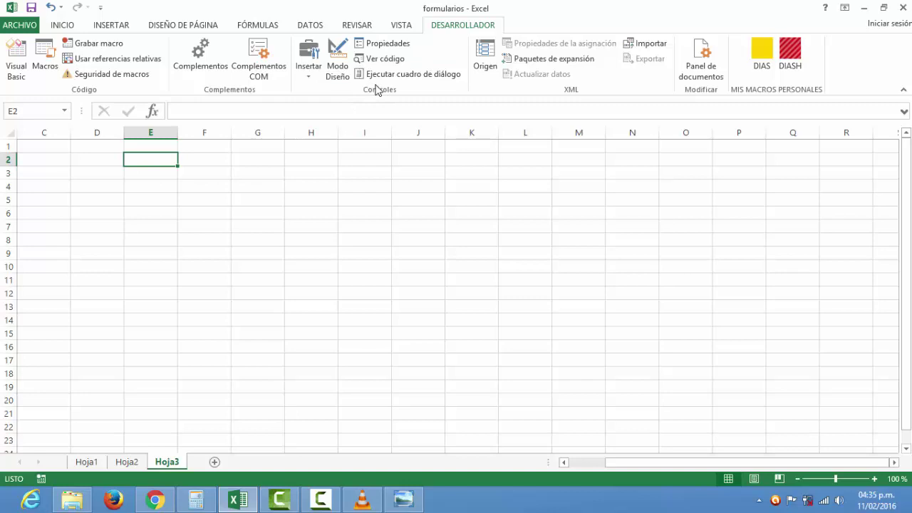
left_click(314, 76)
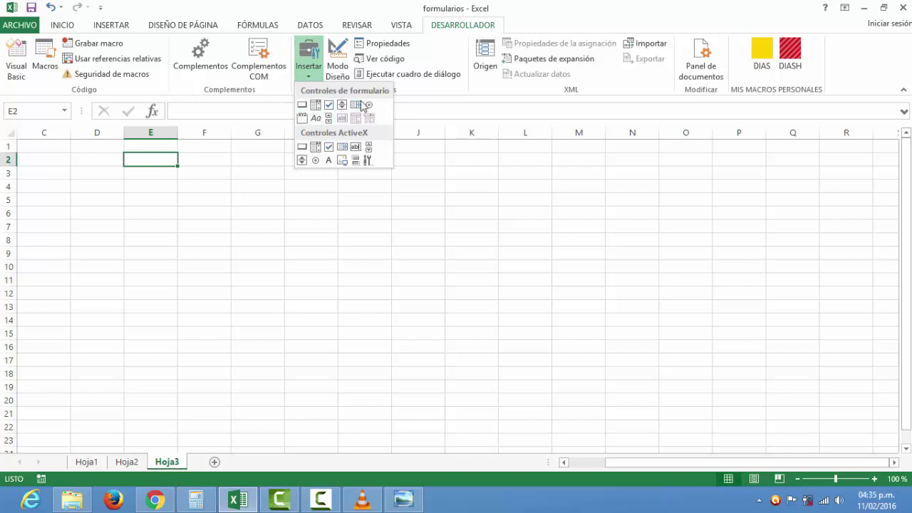
left_click(303, 105)
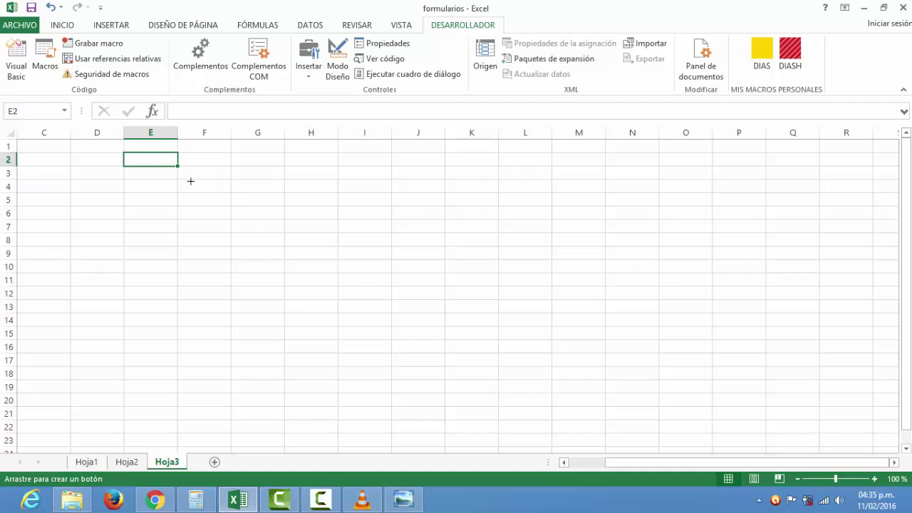
left_click_drag(126, 150, 159, 156)
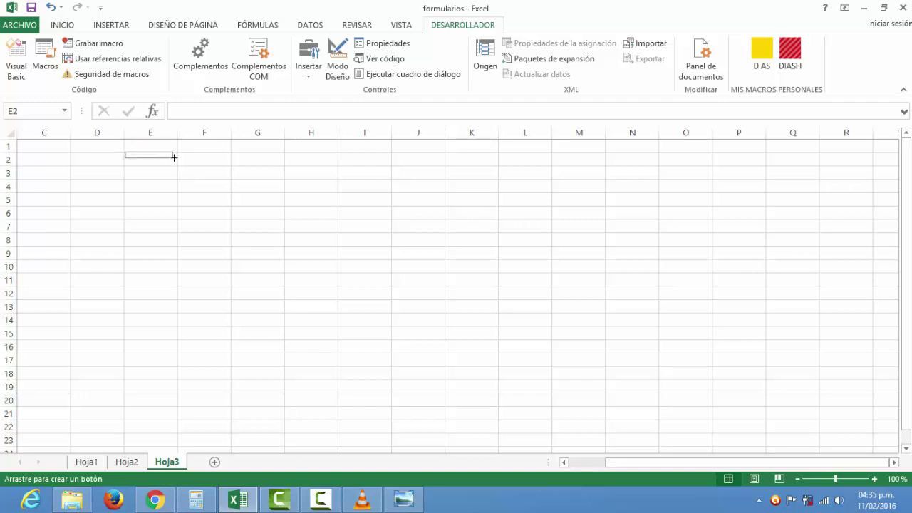
left_click_drag(159, 157, 178, 190)
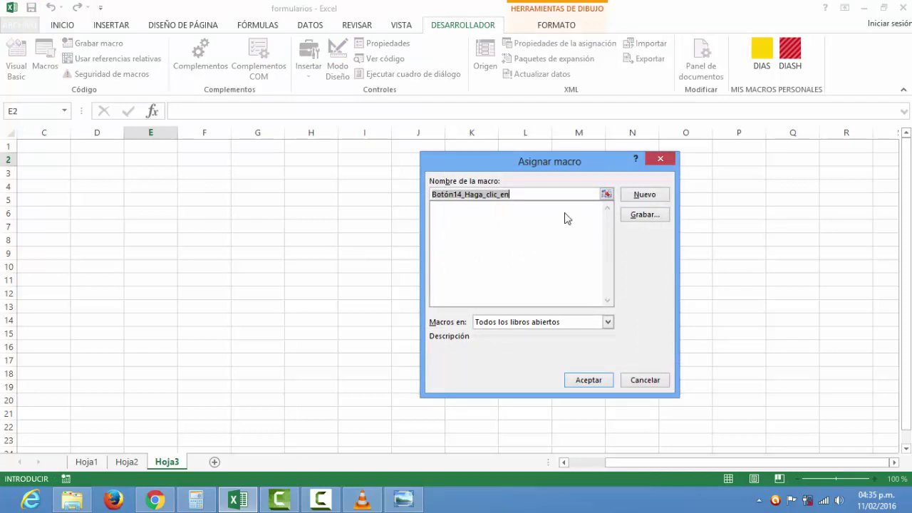
Skip the macro assignment and relabel the button from 'Botón 14' to 'nombres'.
left_click(637, 381)
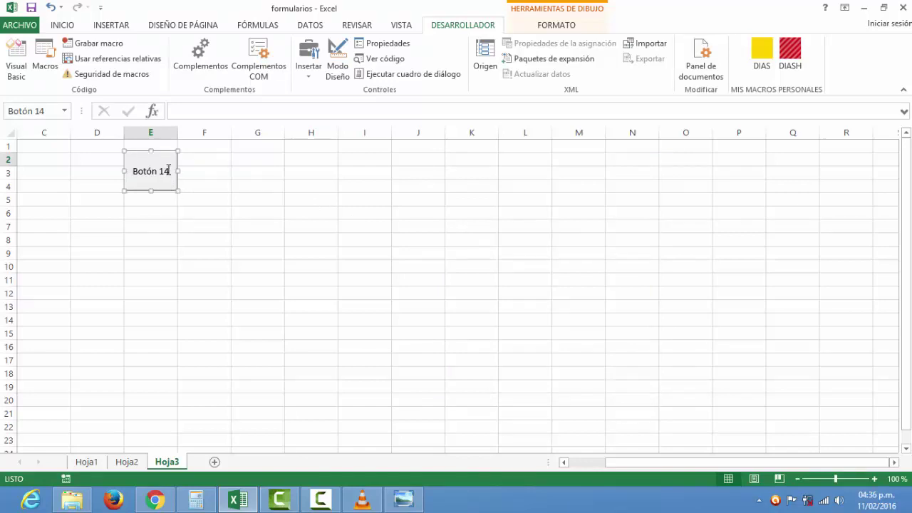
left_click(168, 170)
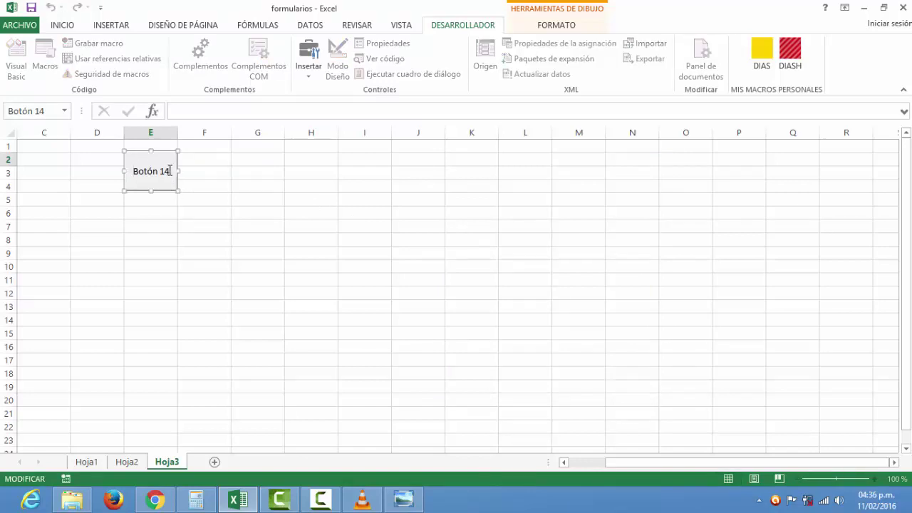
key("BackSpace")
key("BackSpace")
key("BackSpace")
key("BackSpace")
key("BackSpace")
key("BackSpace")
key("BackSpace")
key("BackSpace")
type("nombres")
left_click(204, 202)
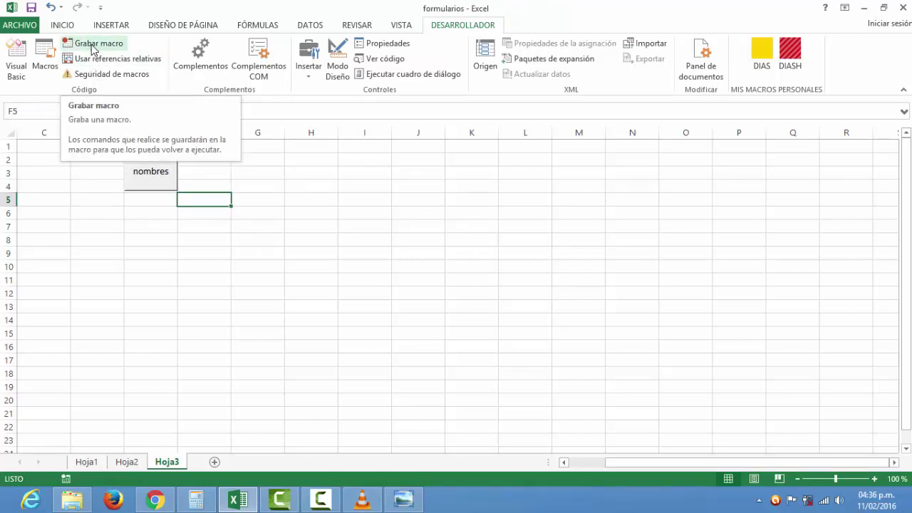
Start recording a new macro named 'nombres'.
left_click(92, 44)
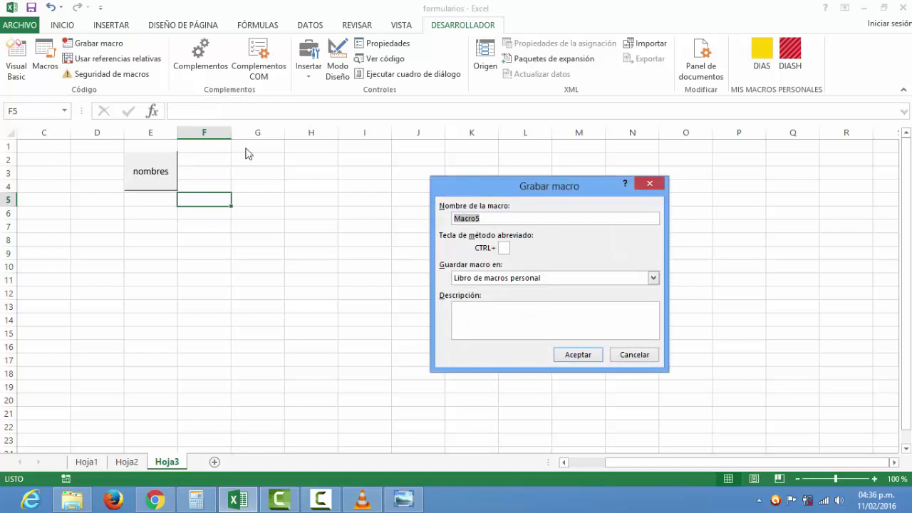
key("BackSpace")
type("ai")
key("BackSpace")
key("BackSpace")
type("ombres")
left_click(578, 355)
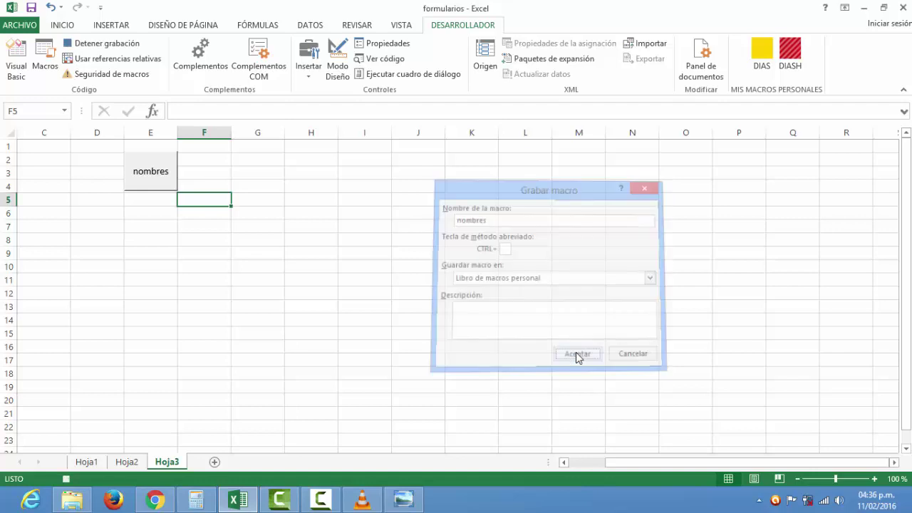
Select the Hoja1 table A1:E6, stop recording, and return to Hoja3.
left_click(87, 464)
left_click(171, 359)
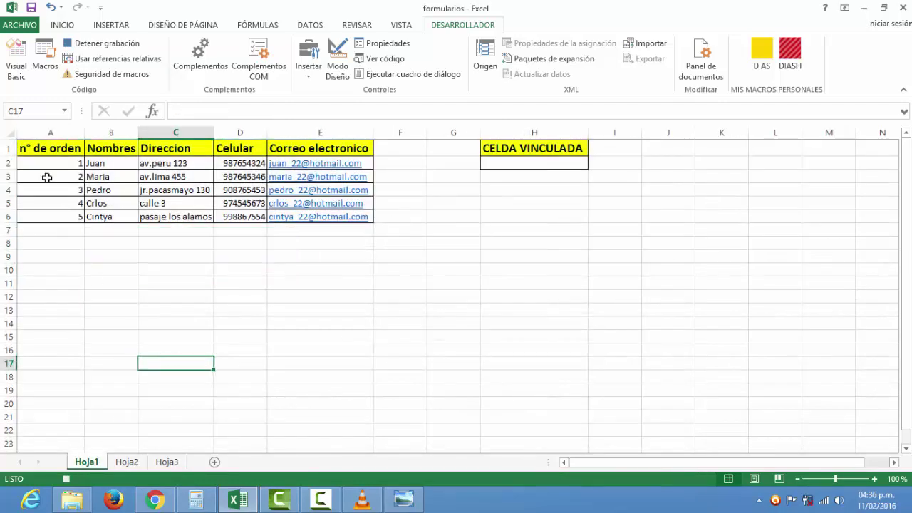
left_click(20, 146)
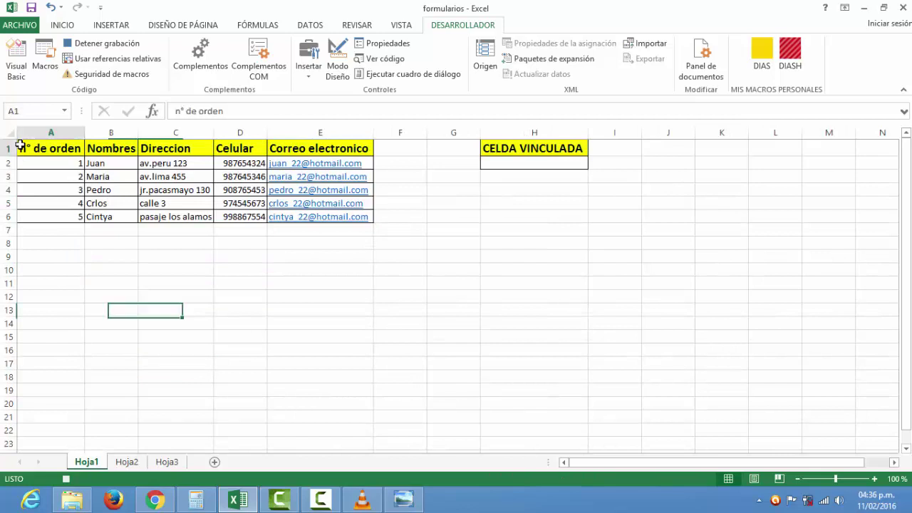
left_click_drag(96, 158, 344, 219)
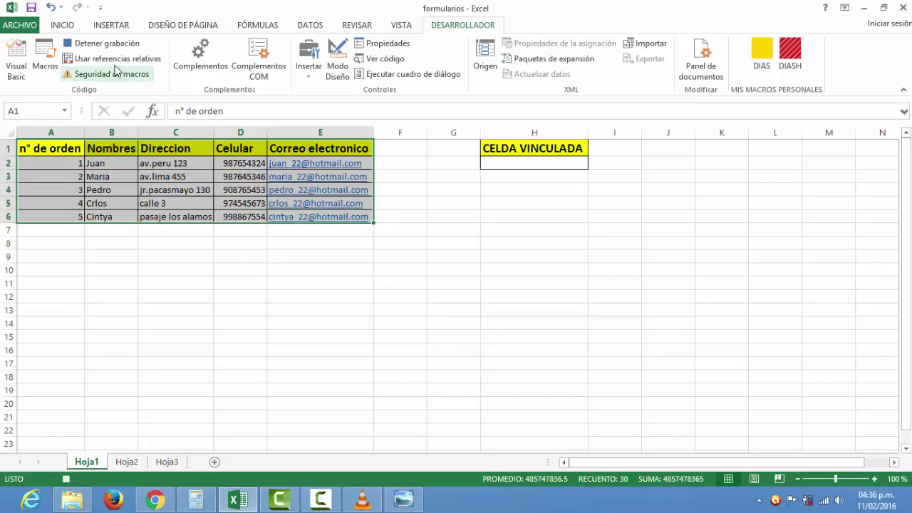
left_click(100, 44)
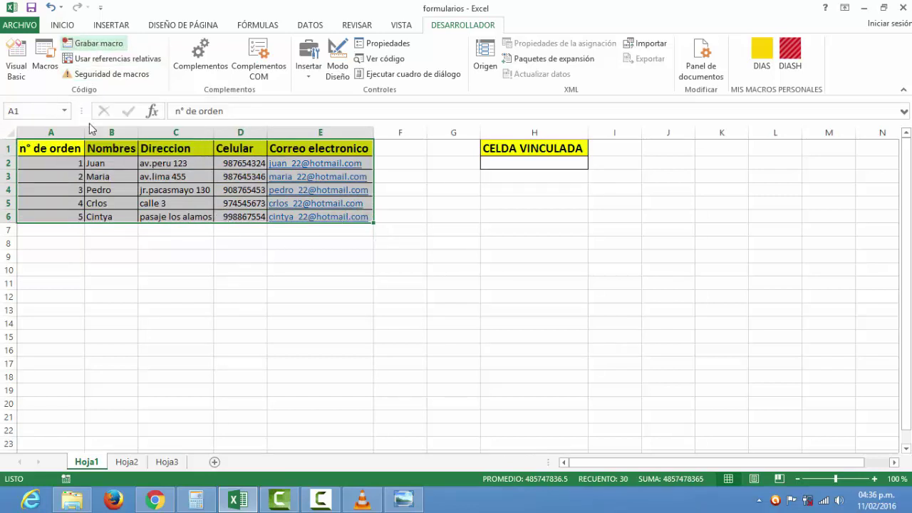
left_click(166, 462)
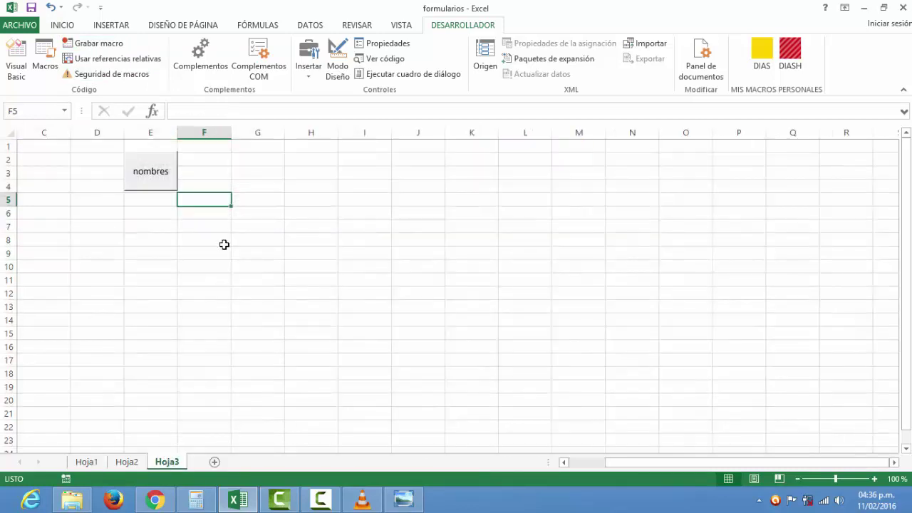
Assign the PERSONAL.XLSB!nombres macro to the nombres button.
left_click(158, 182, "ctrl")
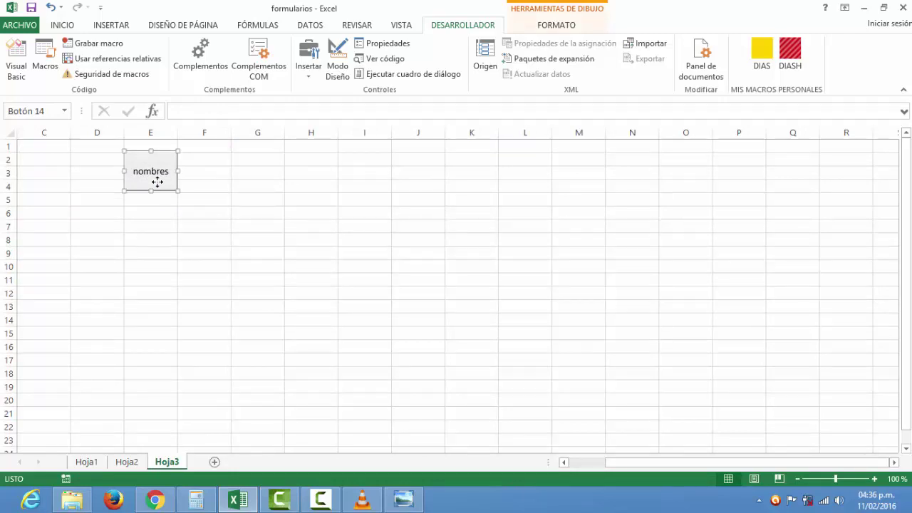
right_click(157, 182)
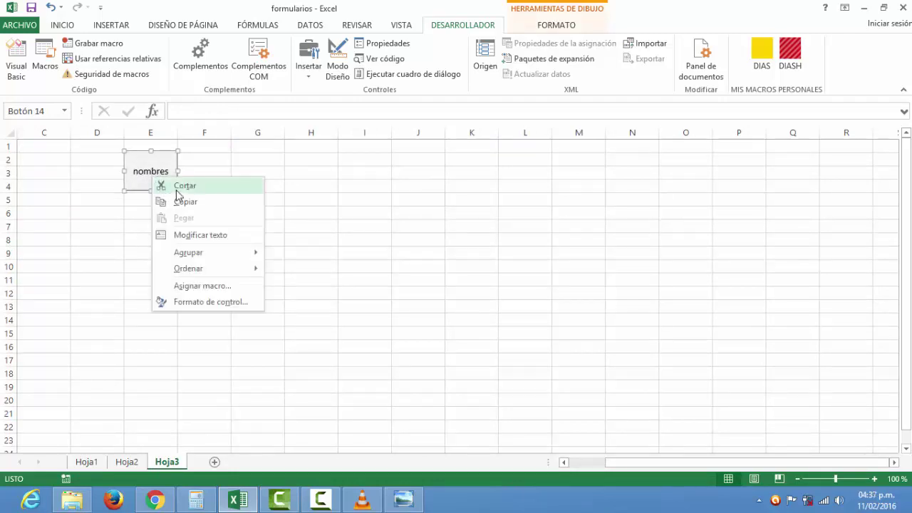
left_click(190, 288)
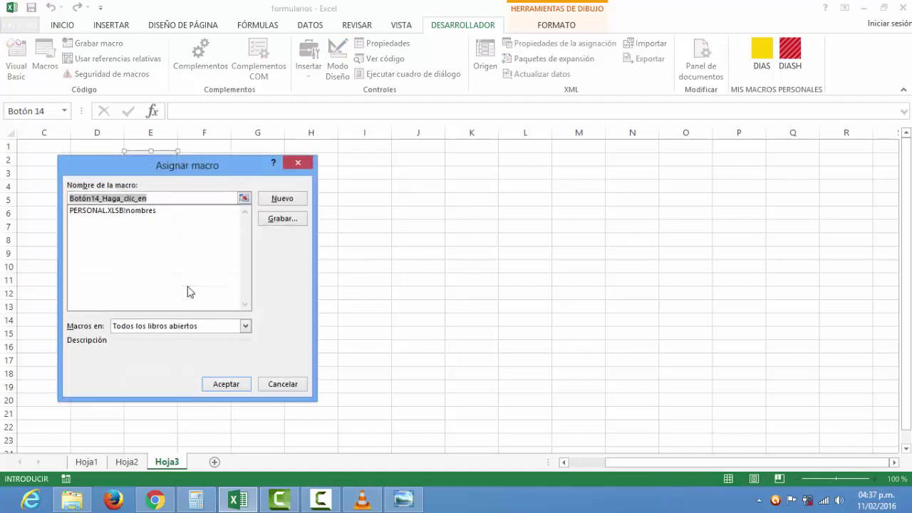
left_click(142, 211)
left_click(220, 382)
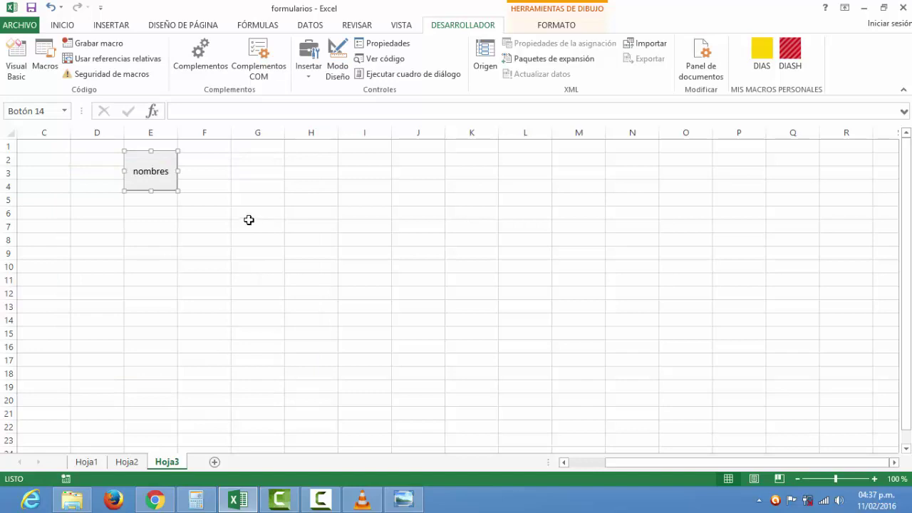
left_click(255, 188)
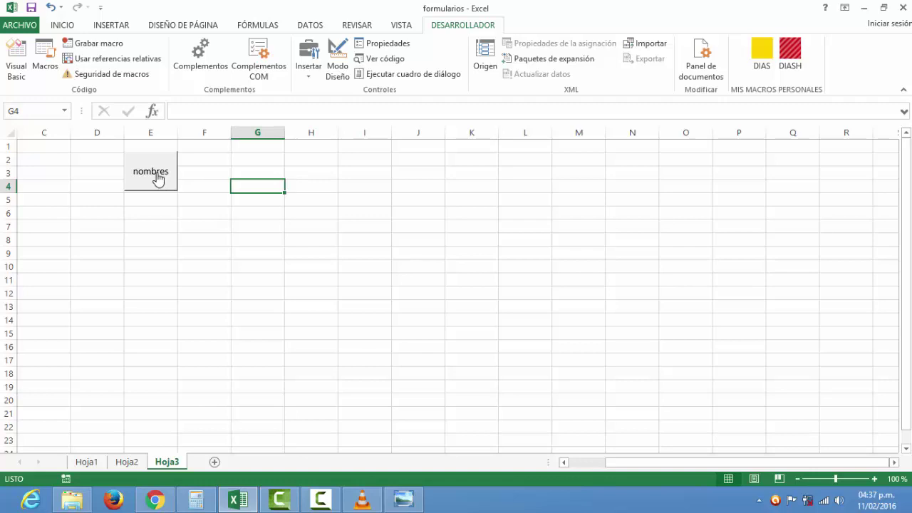
Test the nombres button, then undo its jump to Hoja1.
left_click(157, 178)
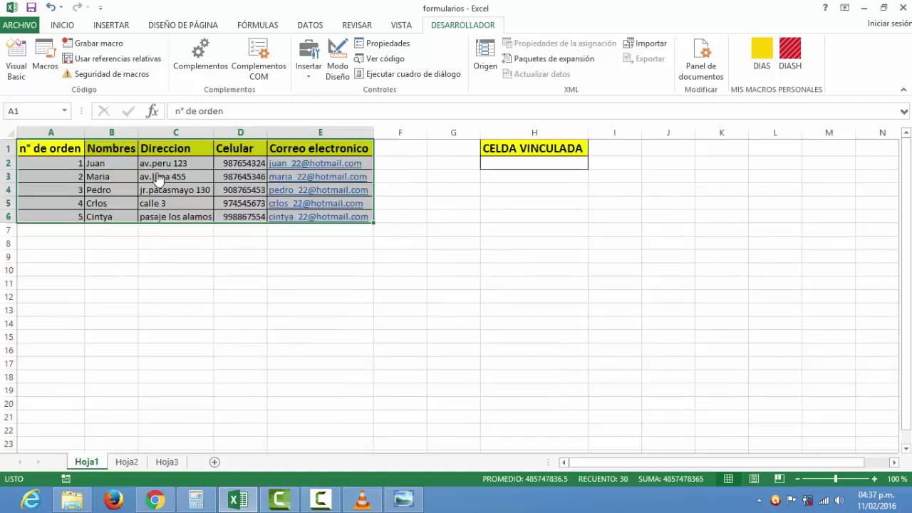
left_click(270, 284)
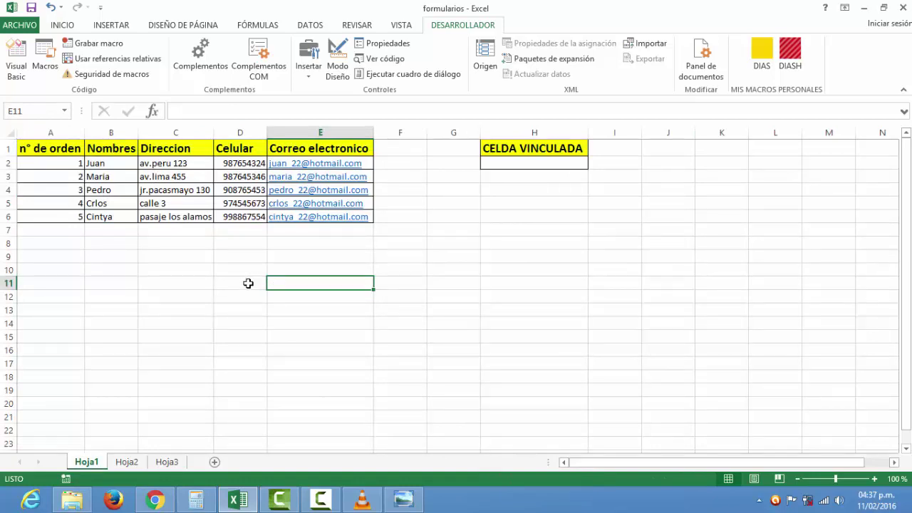
left_click(52, 7)
left_click(209, 193)
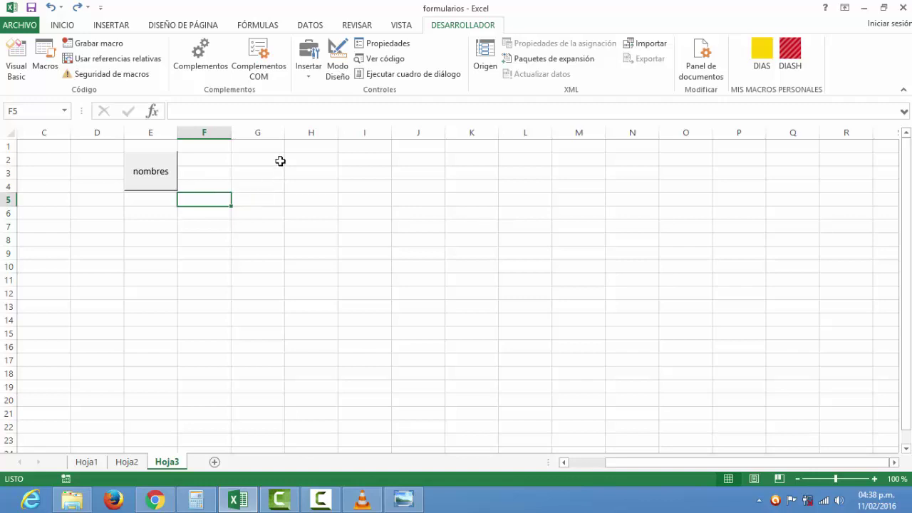
Check Hoja2's headers and Hoja1's CELDA VINCULADA cell H2, then return to Hoja2's form controls.
left_click(310, 79)
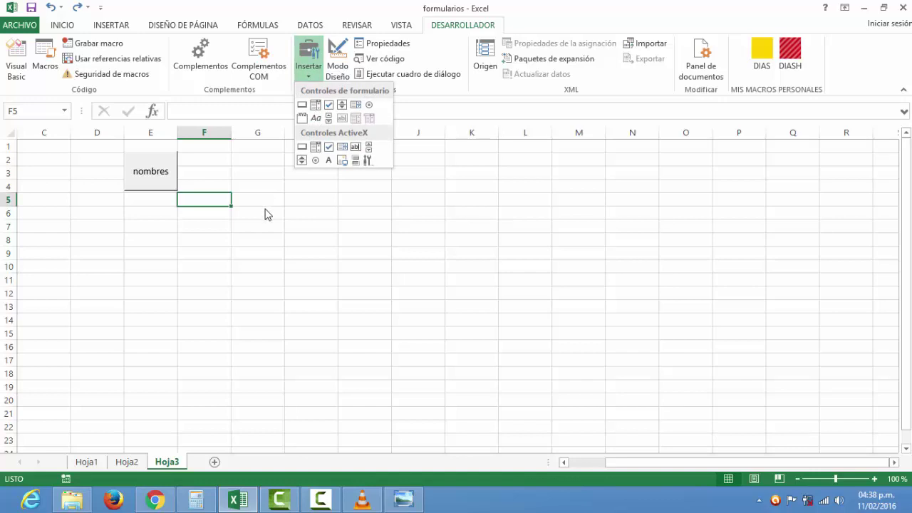
left_click(123, 465)
left_click(124, 463)
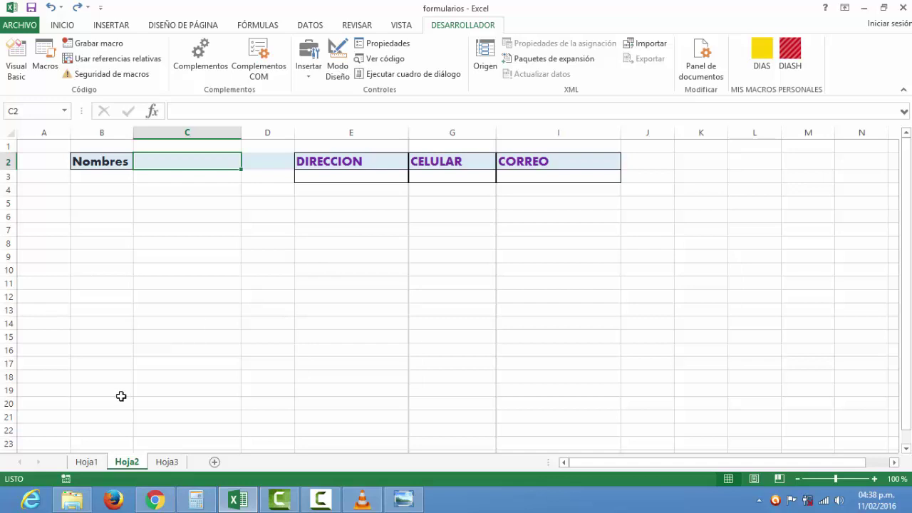
left_click(86, 463)
left_click(105, 388)
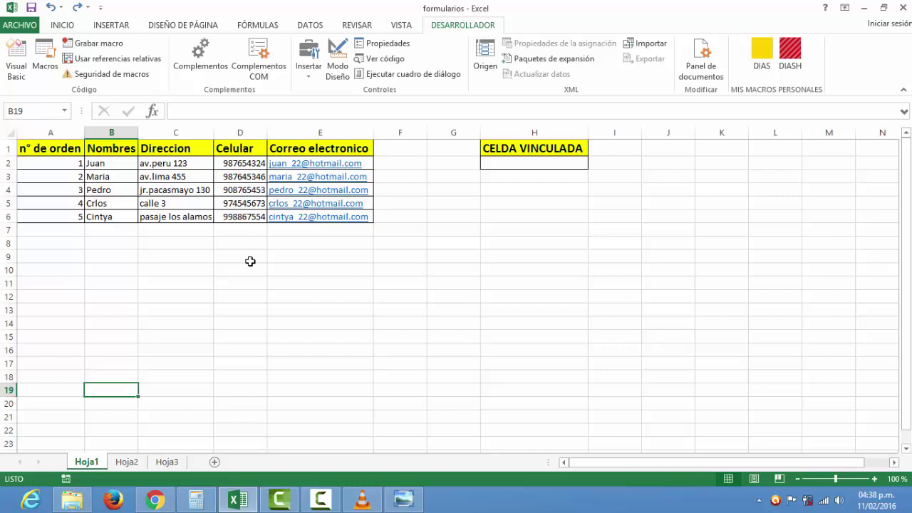
left_click(521, 162)
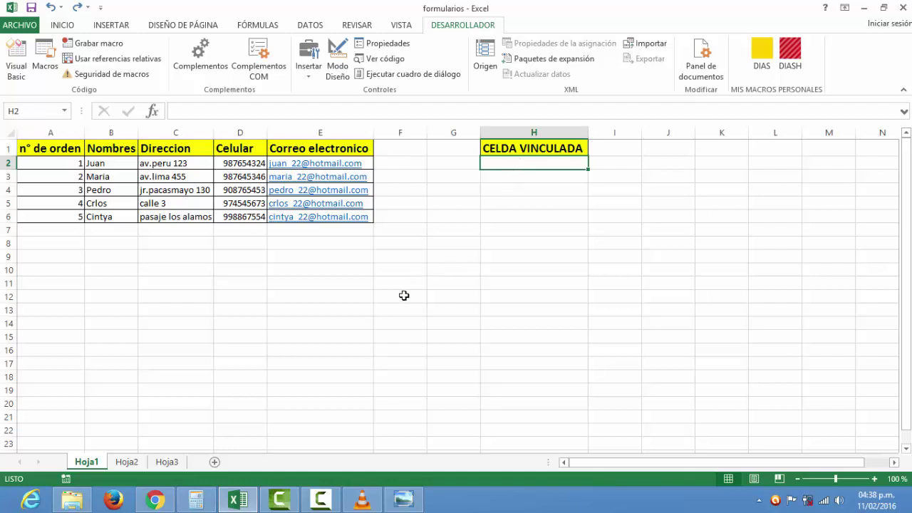
left_click(137, 464)
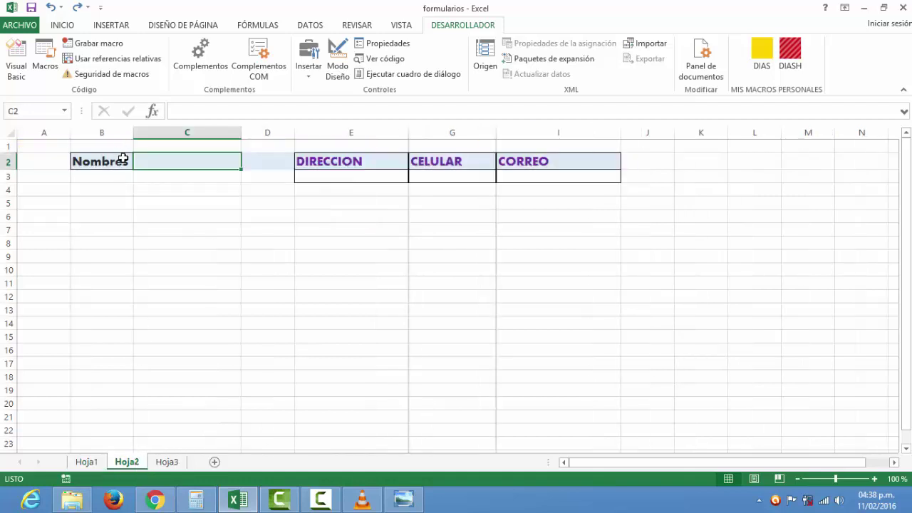
left_click(308, 75)
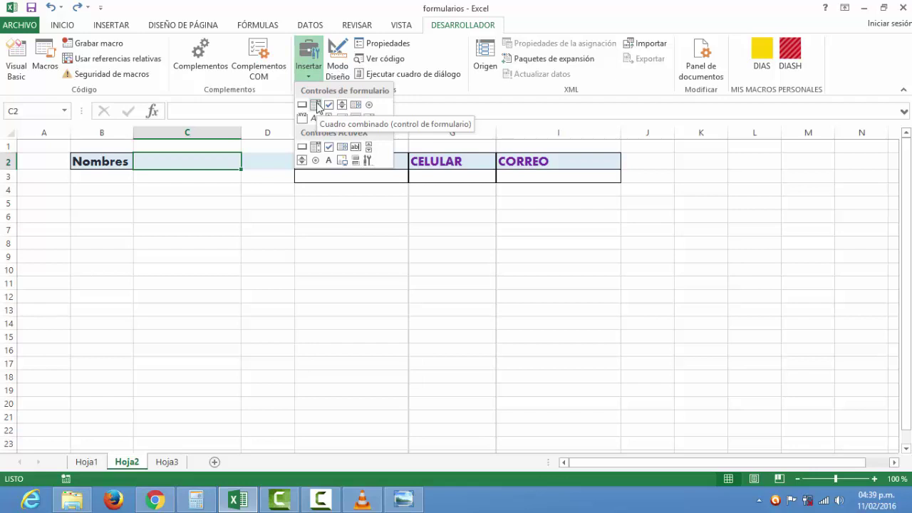
Draw a combo box form control in C2 beside Nombres and open its Formato de control settings.
left_click(318, 107)
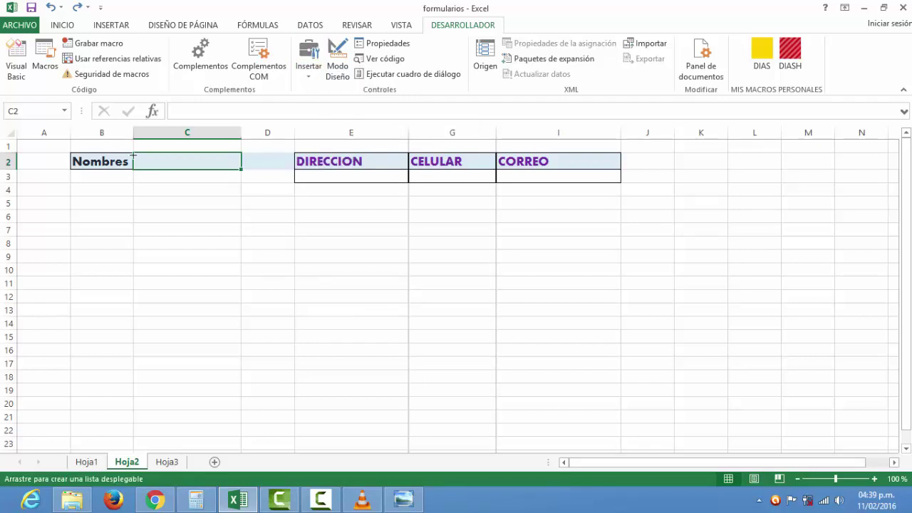
left_click_drag(134, 152, 241, 168)
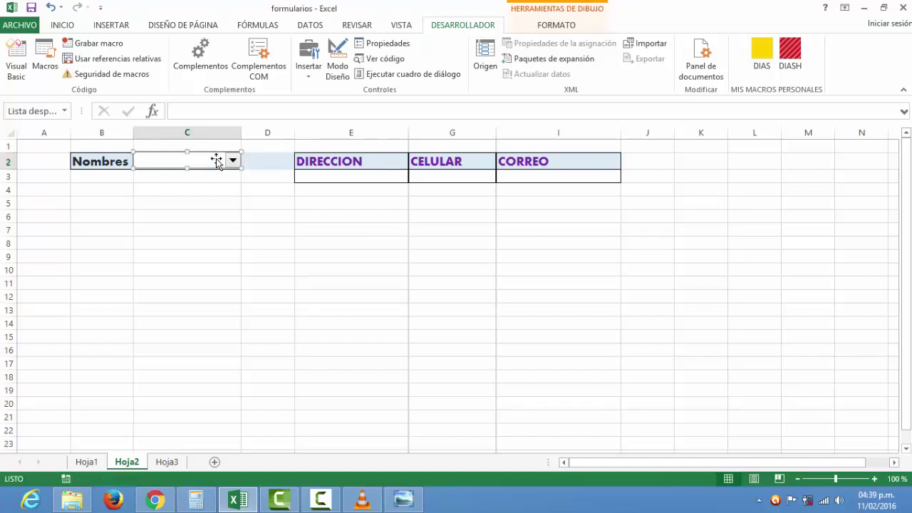
right_click(216, 158)
right_click(208, 160)
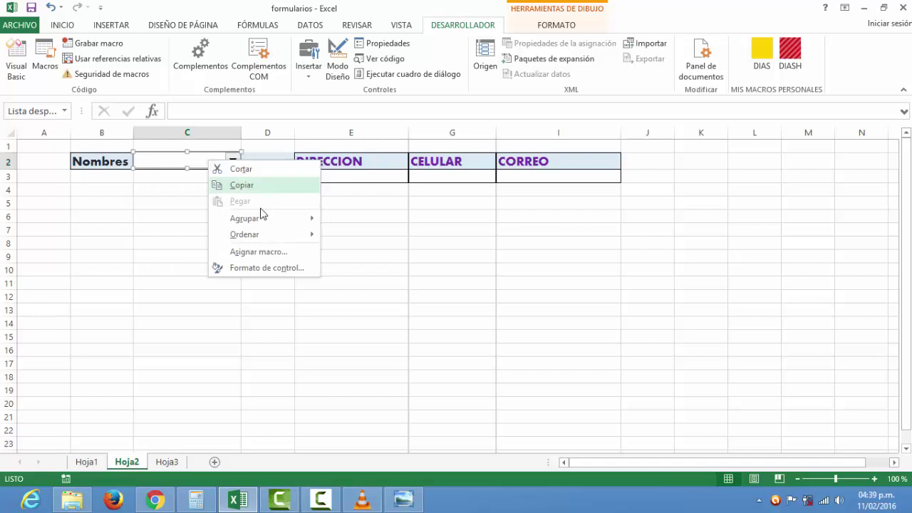
left_click(243, 271)
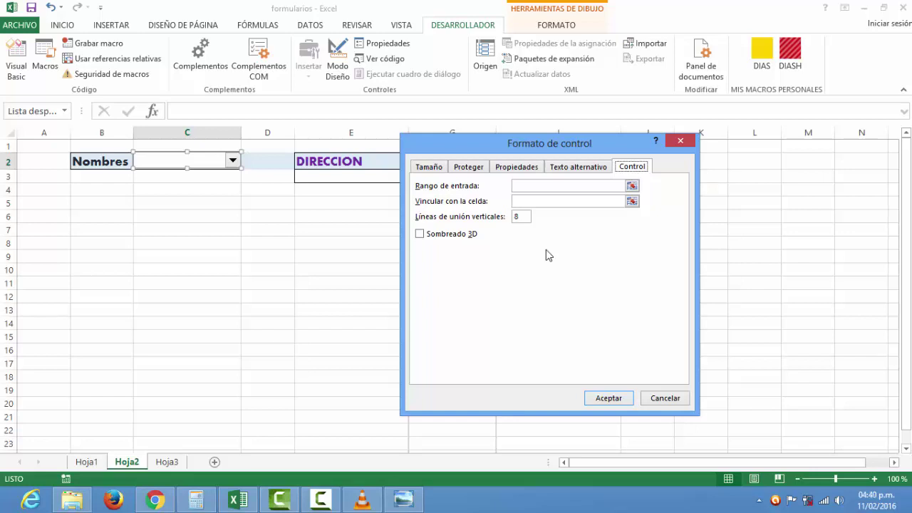
Set the combo box input range to the names in Hoja1!$B$2:$B$6.
left_click(633, 186)
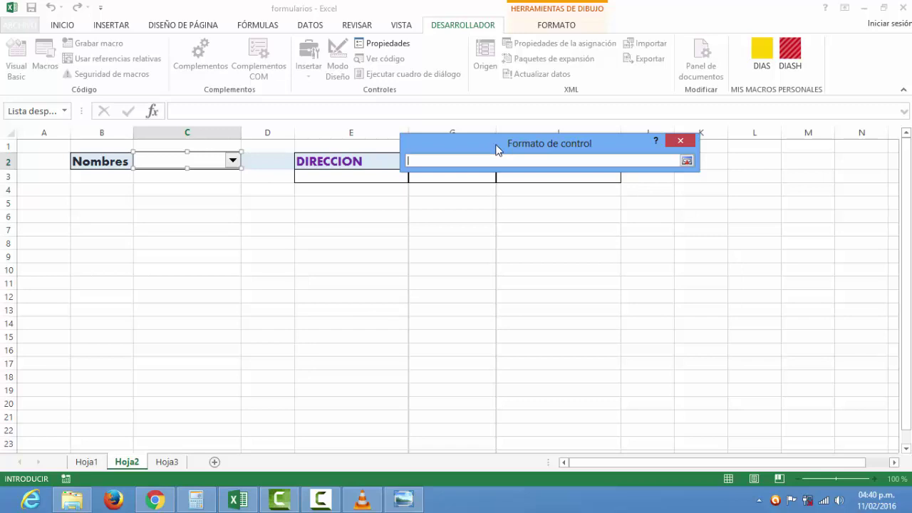
left_click(86, 463)
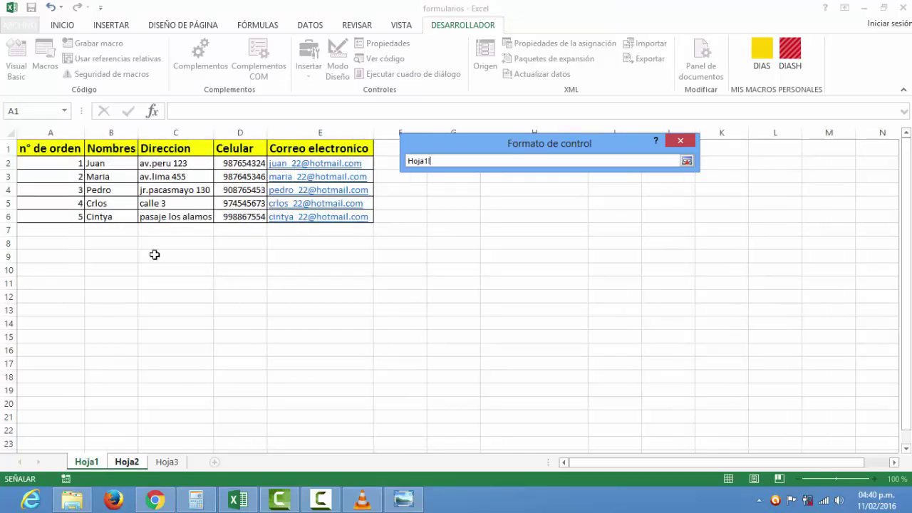
key("BackSpace")
key("BackSpace")
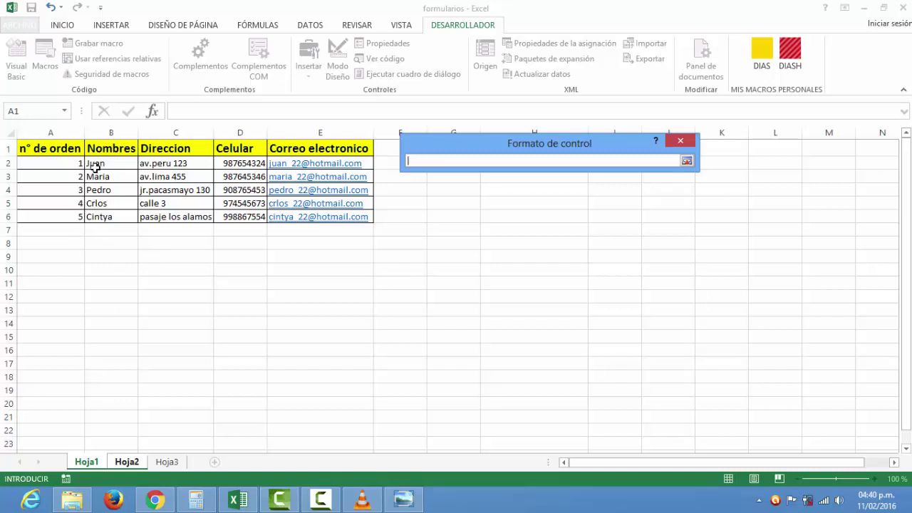
left_click_drag(93, 164, 125, 194)
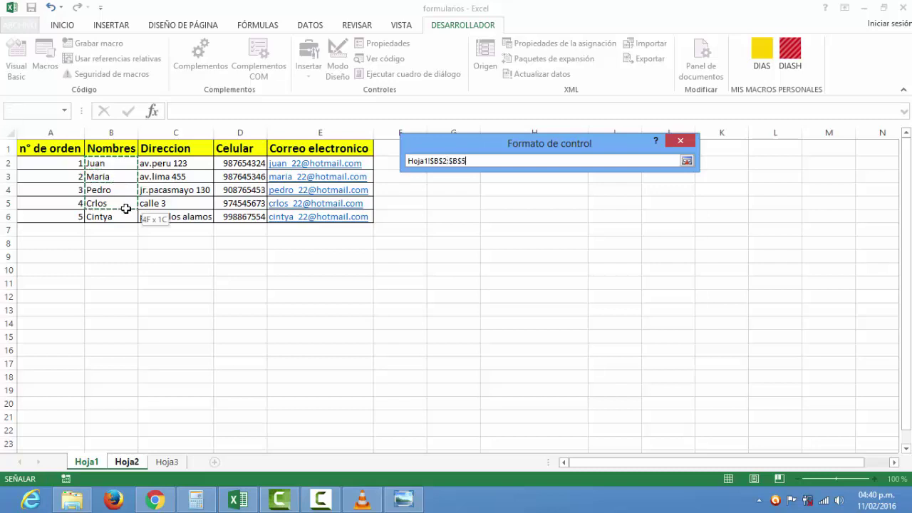
left_click_drag(125, 195, 126, 213)
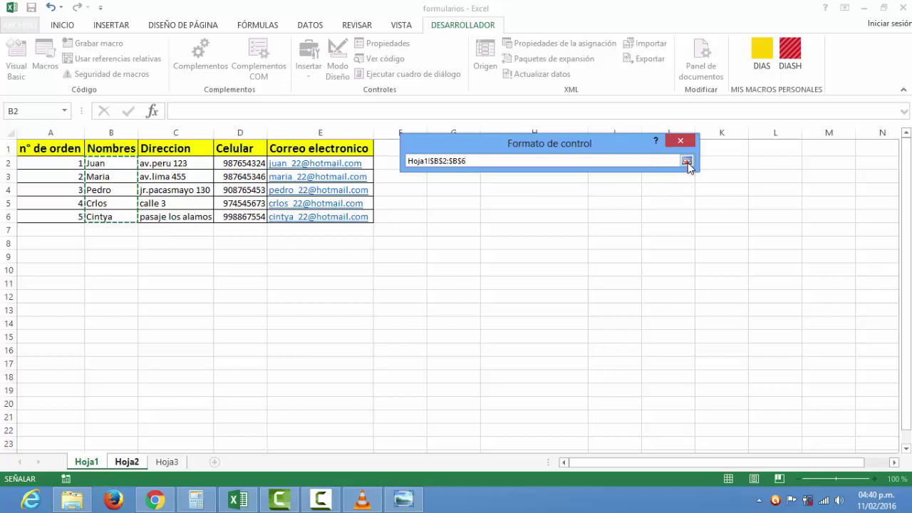
left_click(687, 163)
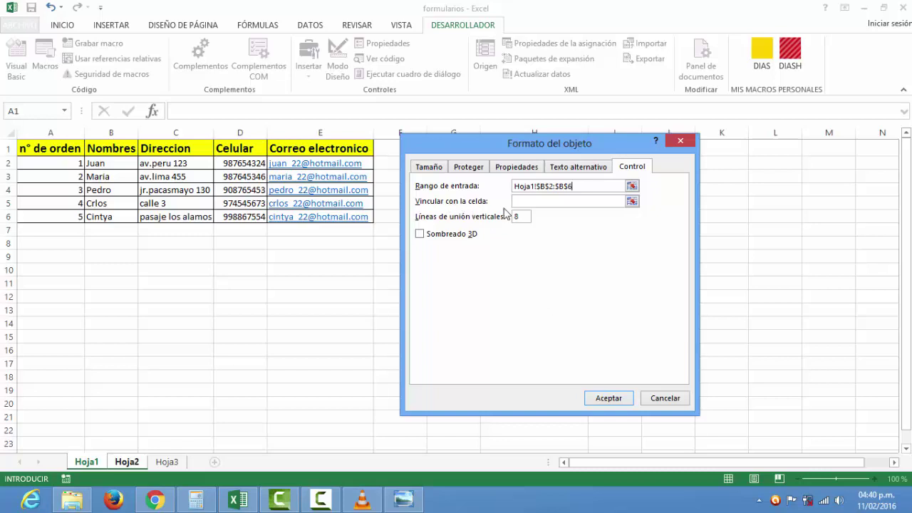
Link the combo box to Hoja1!$H$2, set 3 visible lines, and accept.
left_click(633, 203)
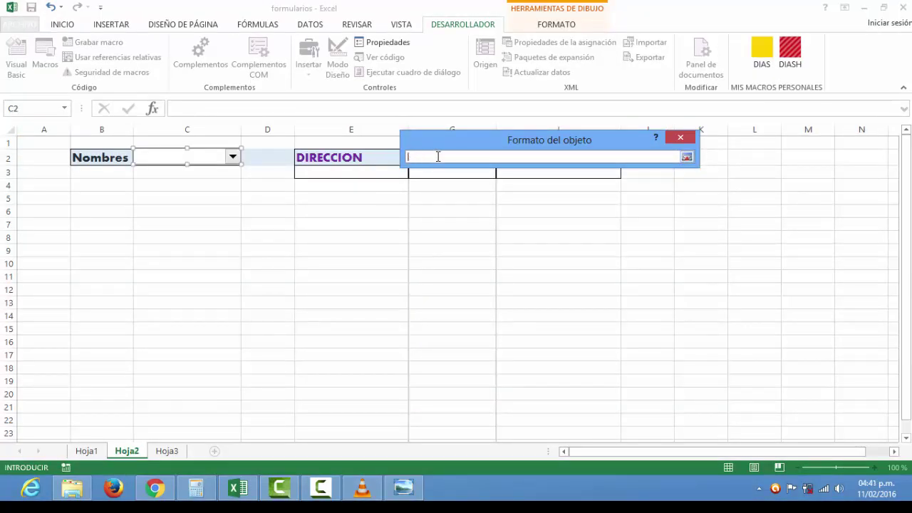
left_click(84, 455)
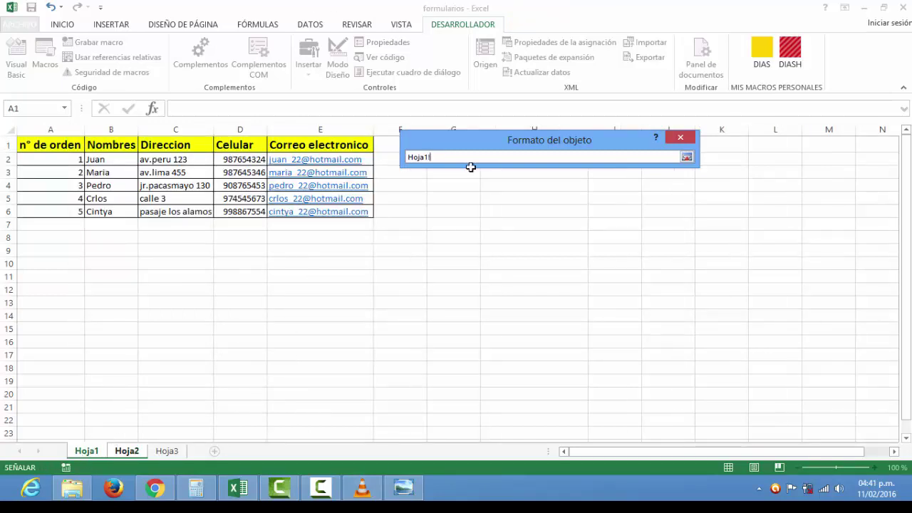
left_click_drag(481, 143, 526, 213)
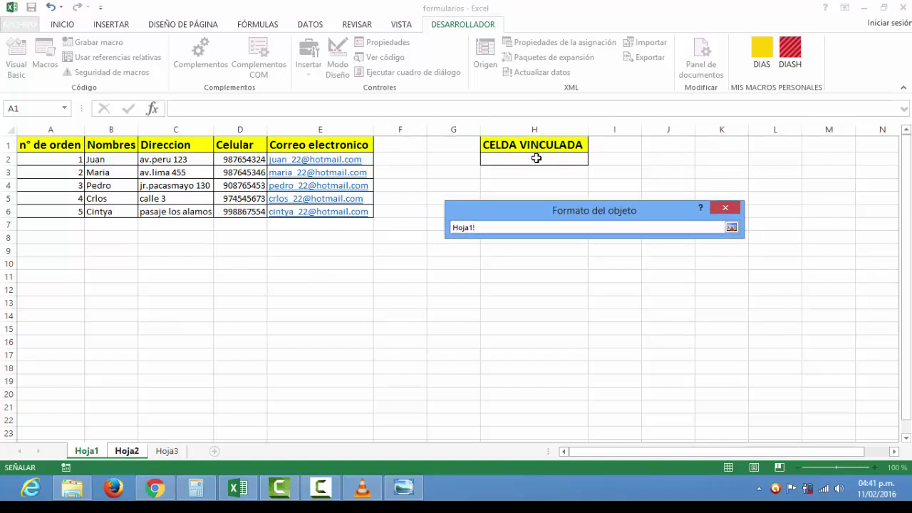
type("H")
left_click(531, 162)
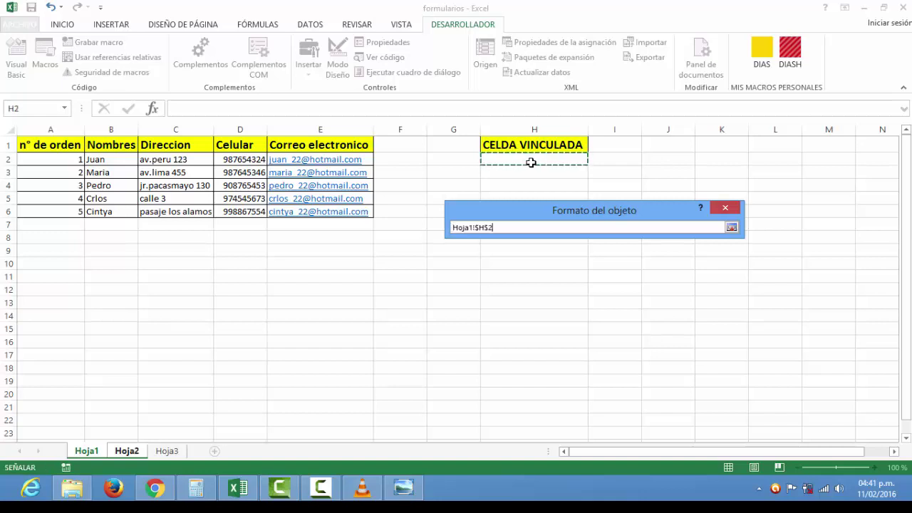
left_click(732, 229)
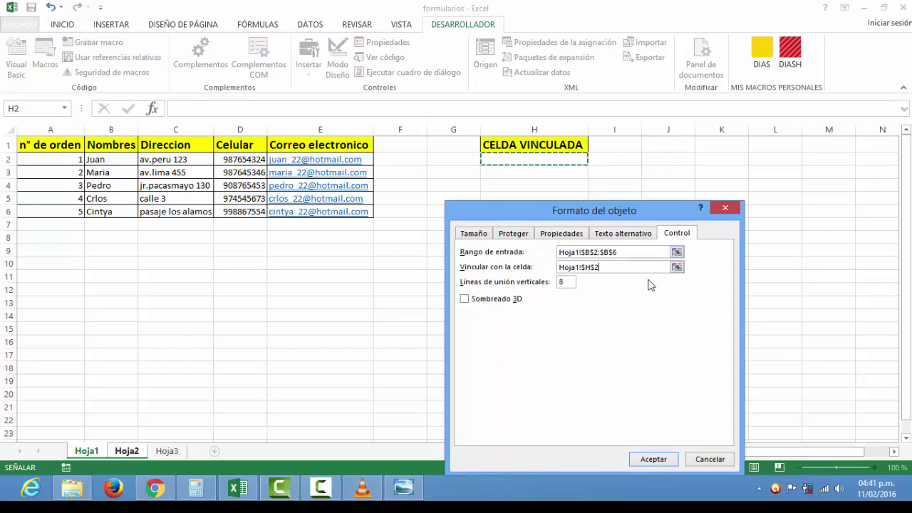
left_click(567, 282)
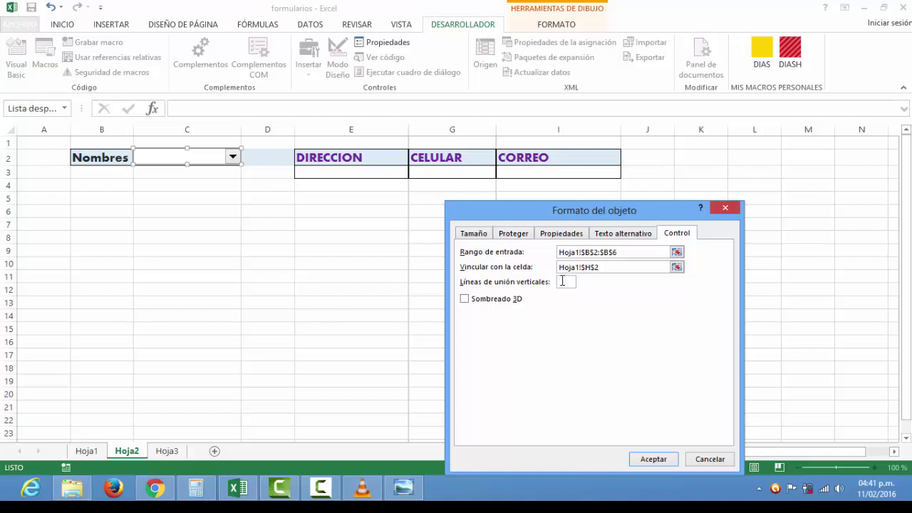
type("3")
left_click(646, 460)
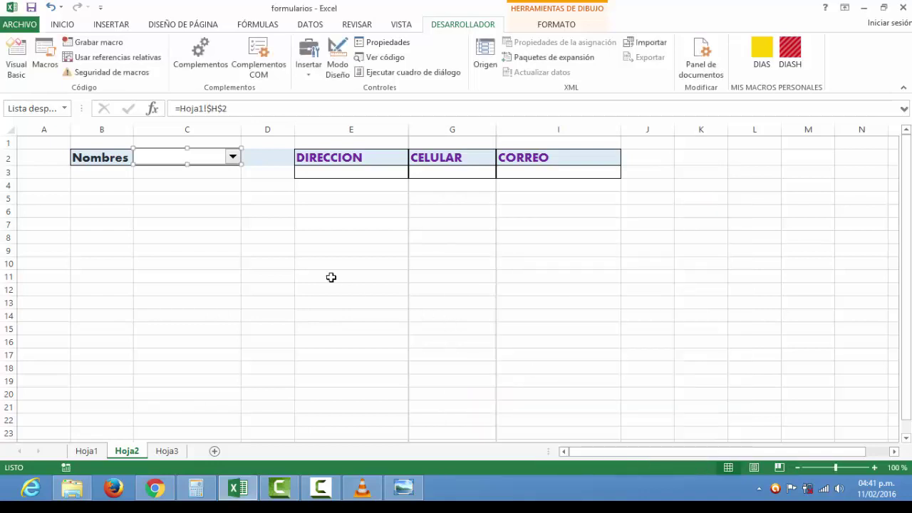
Test the Nombres combo box by choosing Pedro.
left_click(272, 213)
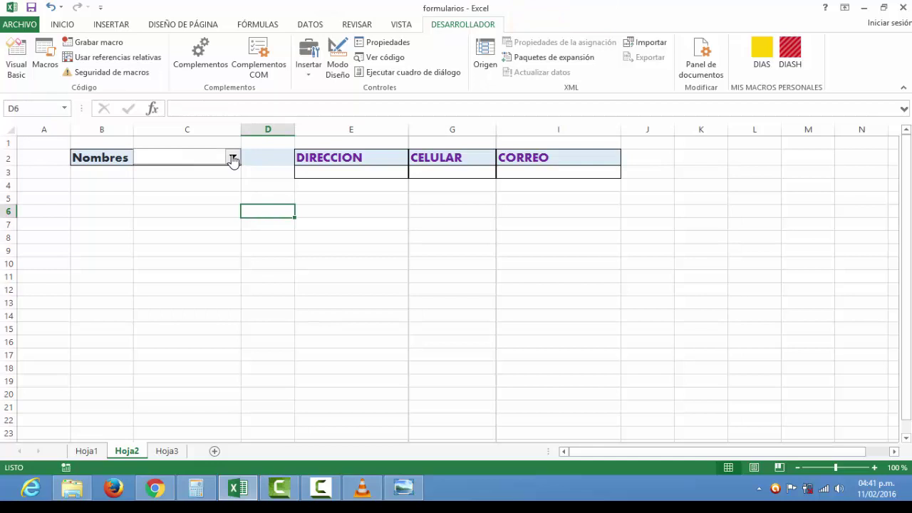
left_click(233, 158)
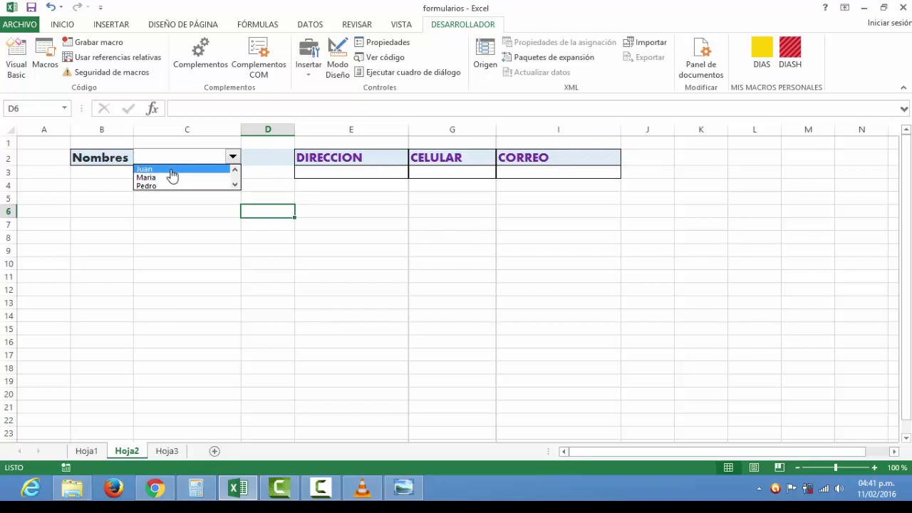
left_click(235, 186)
left_click(235, 186)
left_click(174, 172)
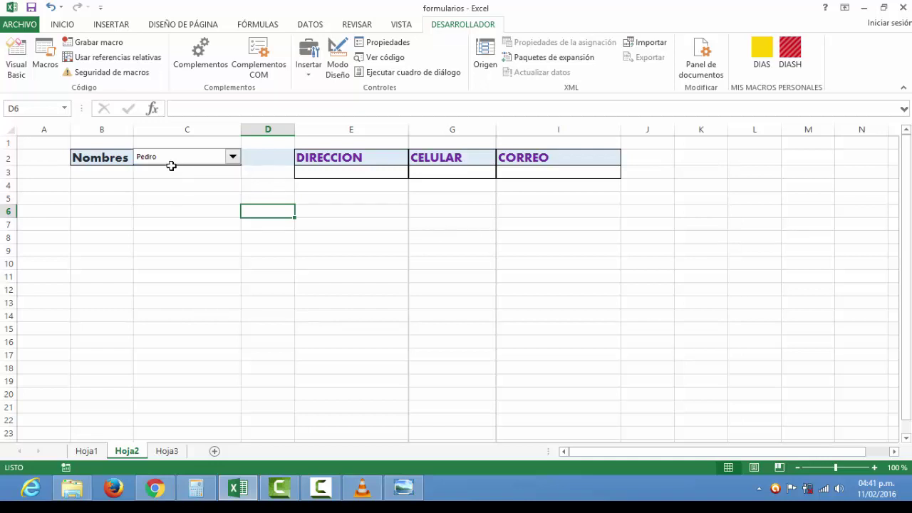
Choose Cintya in the combo box, then settle on Juan.
left_click(233, 156)
left_click(178, 177)
left_click(233, 158)
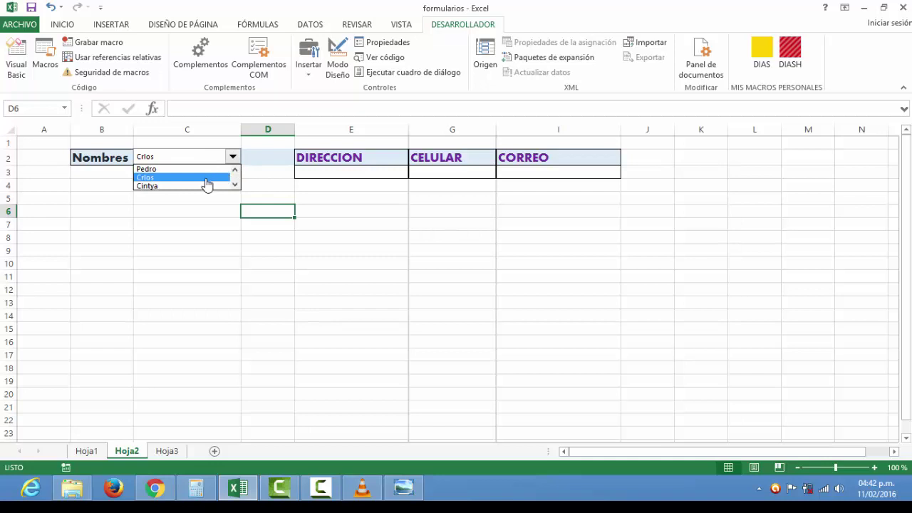
left_click(183, 187)
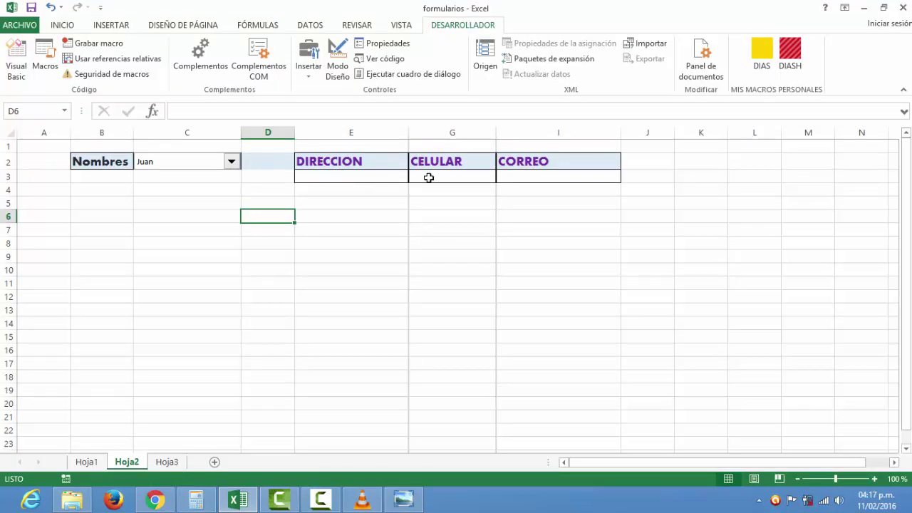
left_click(231, 162)
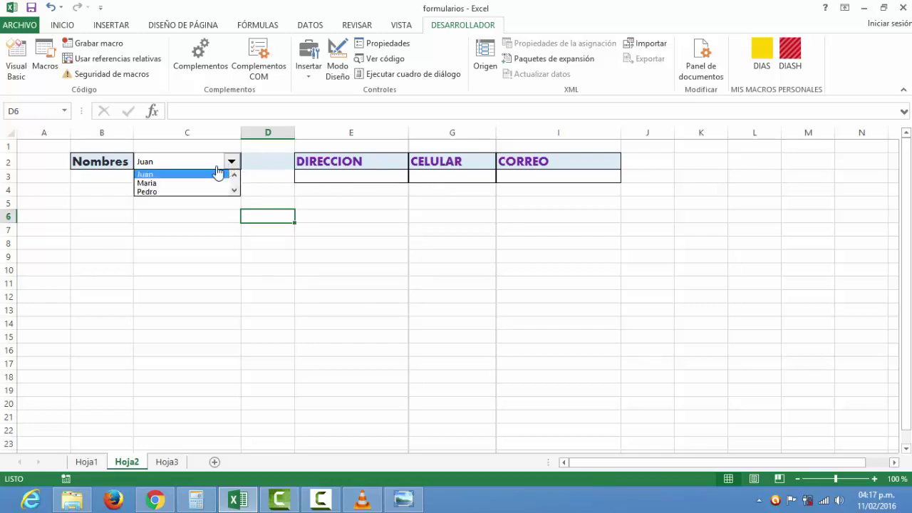
left_click(185, 175)
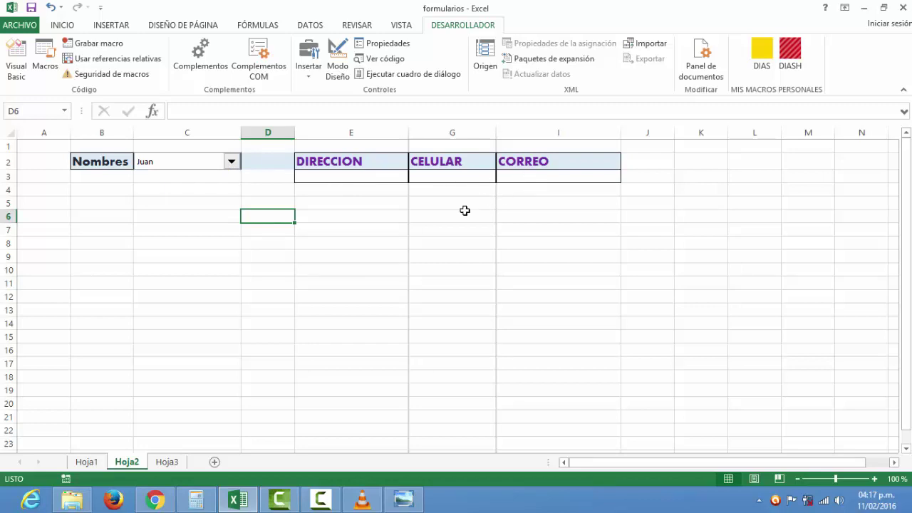
left_click(232, 164)
left_click(182, 175)
Start an ELEGIR formula in E3 indexed by the linked cell Hoja1!H2.
left_click(335, 177)
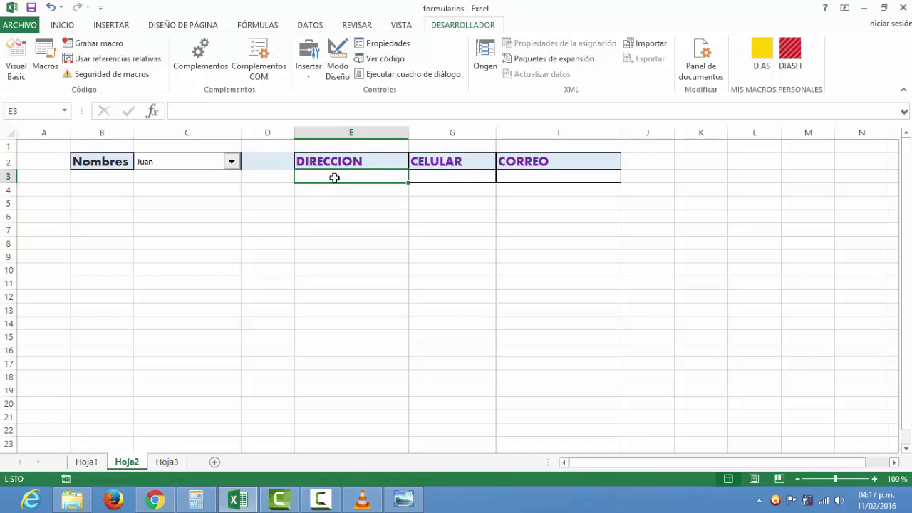
type("=")
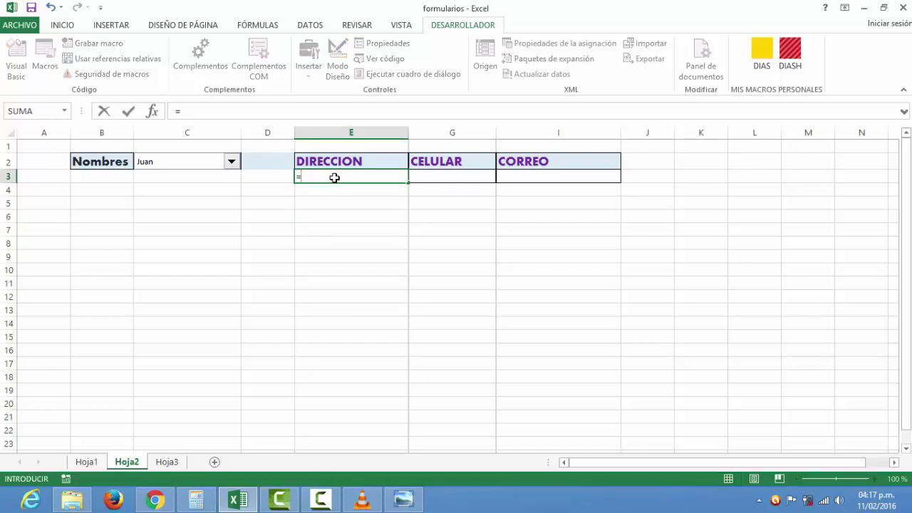
type("e")
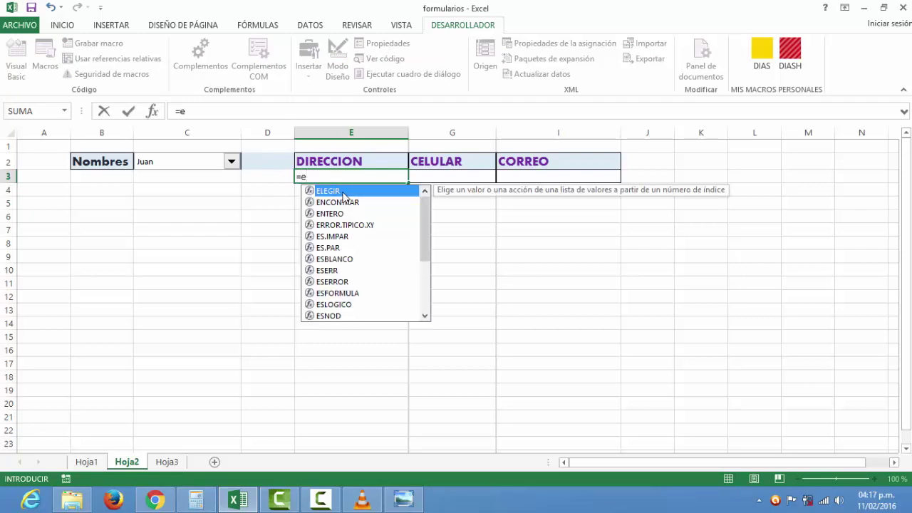
double_click(343, 193)
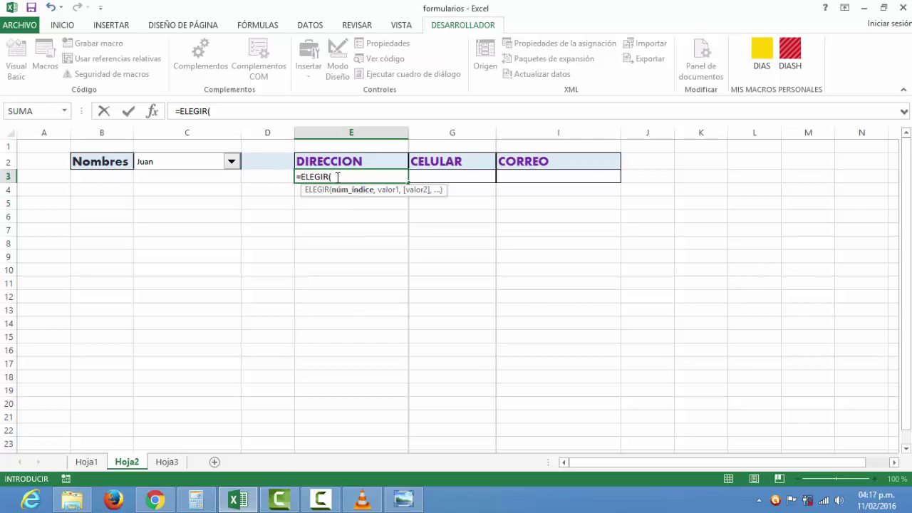
left_click(87, 464)
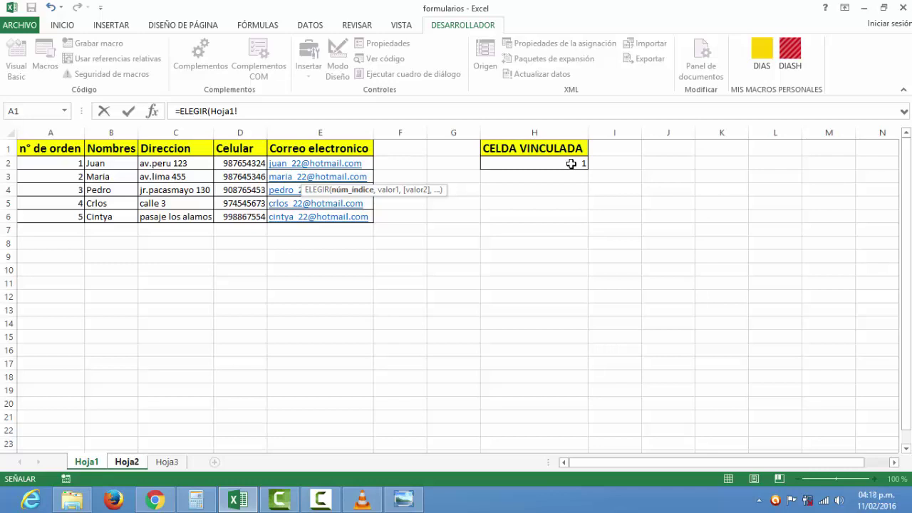
left_click(571, 164)
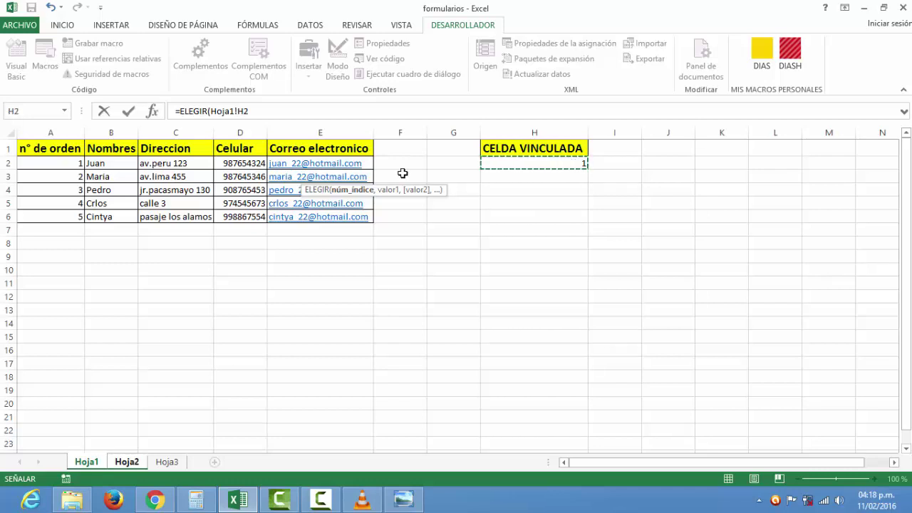
Add Hoja1 address cells C2 through C6 as options and commit the formula.
type(",")
left_click(165, 163)
type(",")
left_click(172, 177)
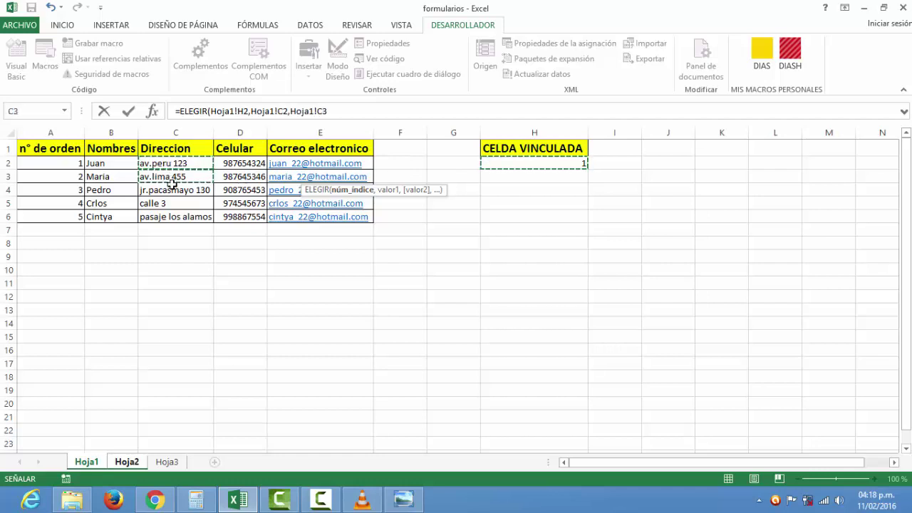
type(",")
left_click(178, 189)
type(",Hoja1!C4")
left_click(175, 205)
type(",Hoja1!C4,Hoja1!C5")
left_click(179, 219)
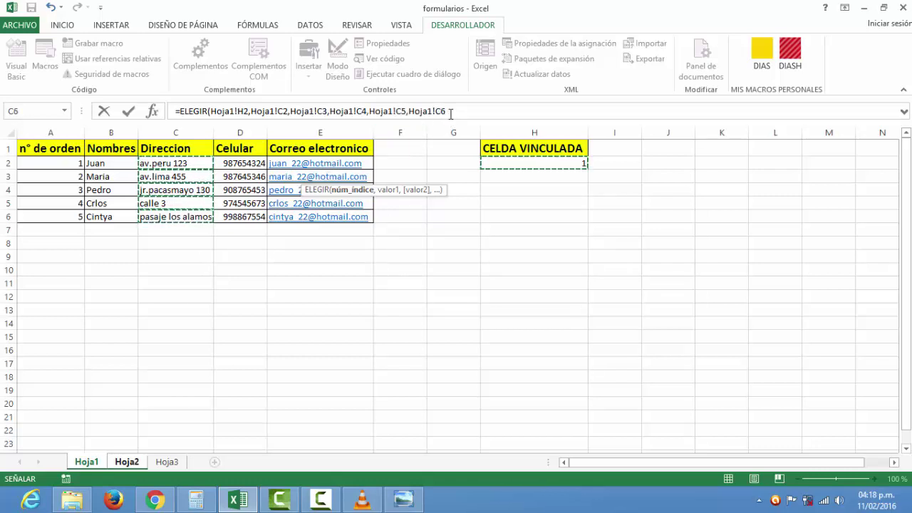
left_click(451, 113)
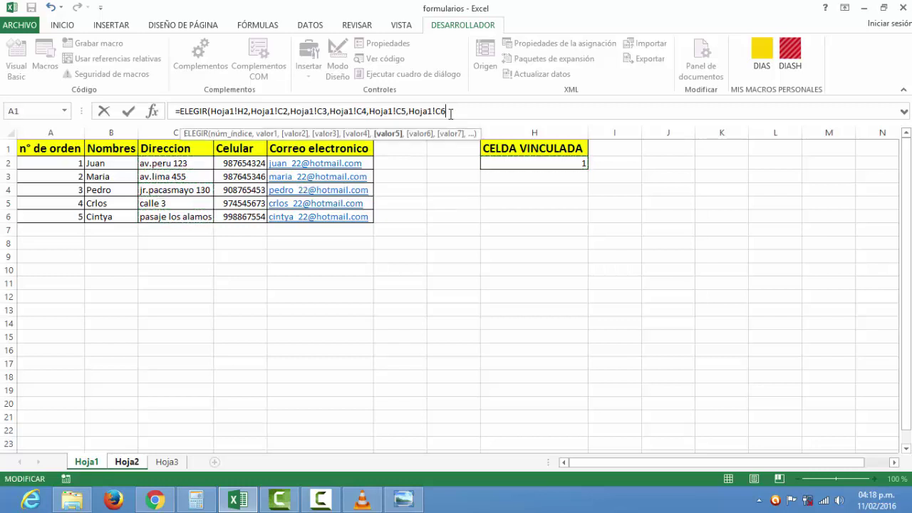
type(")")
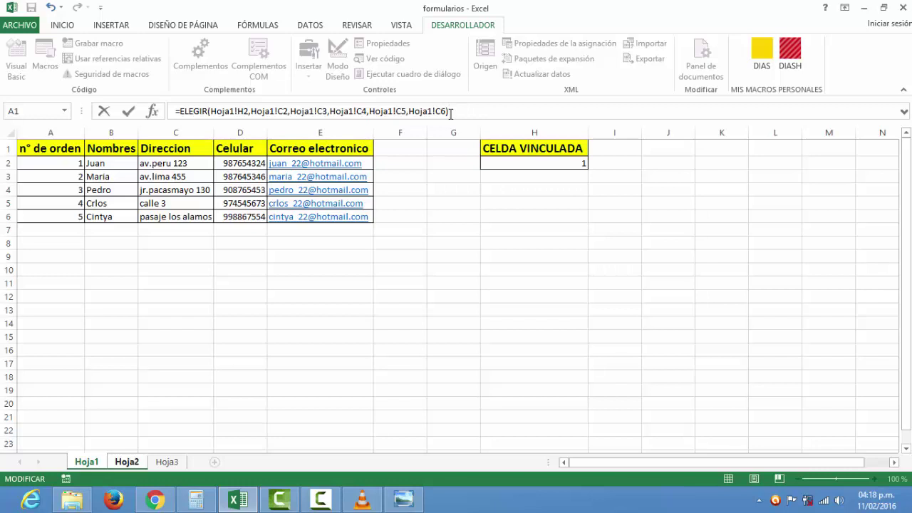
key("Return")
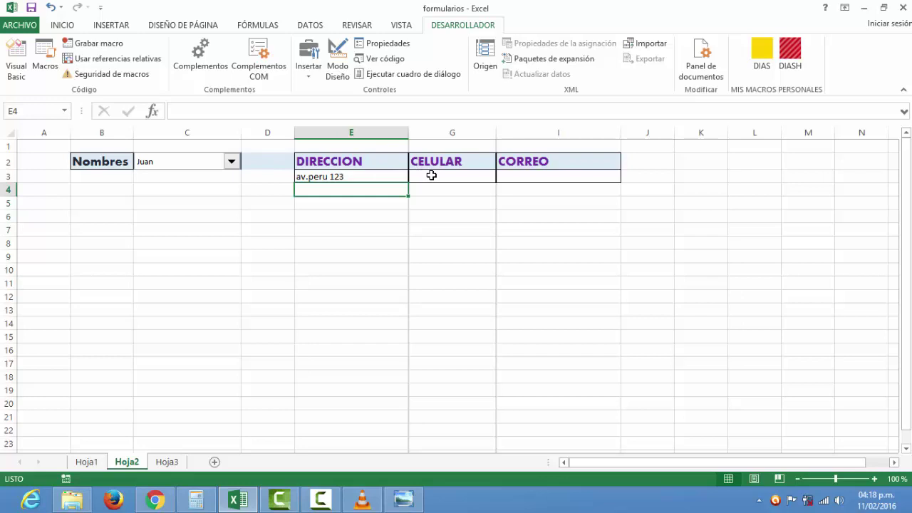
Start an ELEGIR formula in G3 indexed by the linked cell Hoja1!H2.
left_click(431, 175)
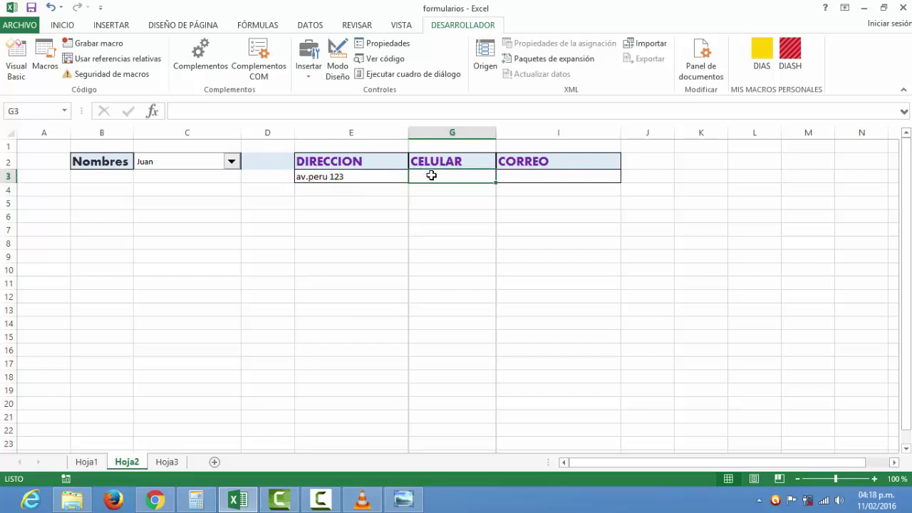
type("=")
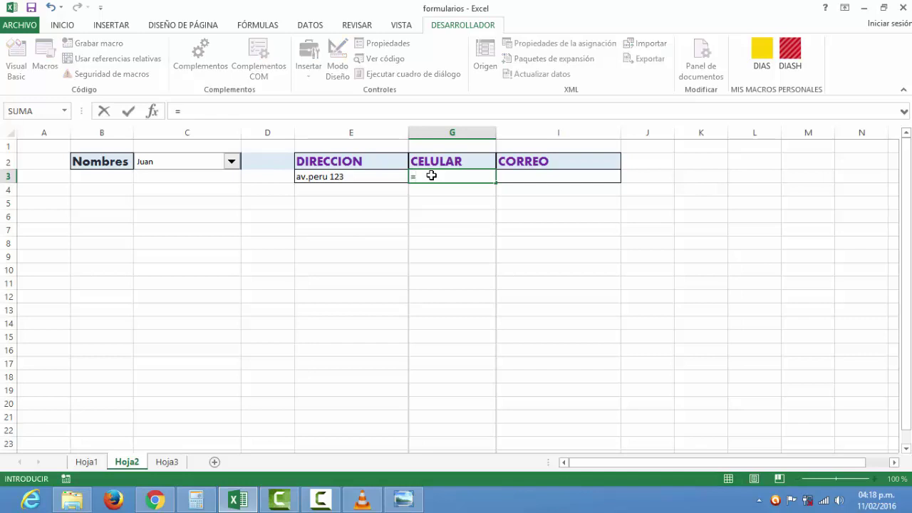
type("e")
double_click(448, 191)
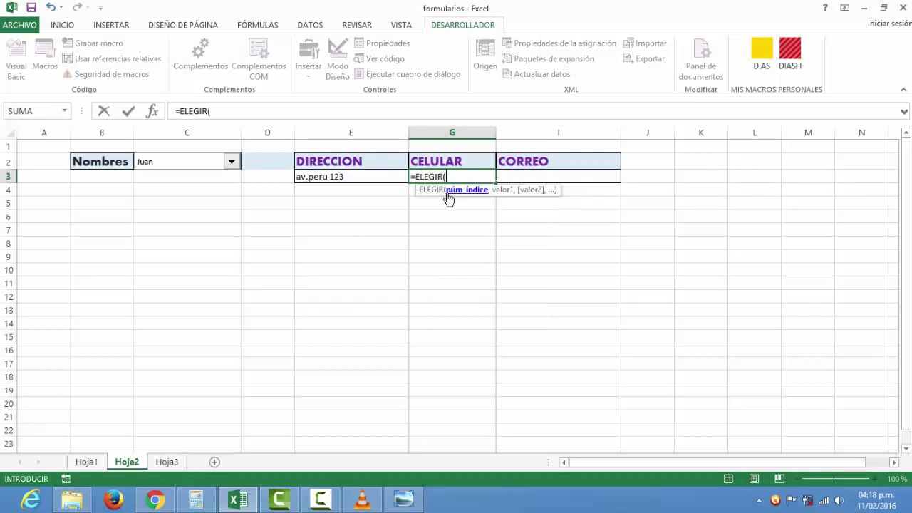
left_click(87, 462)
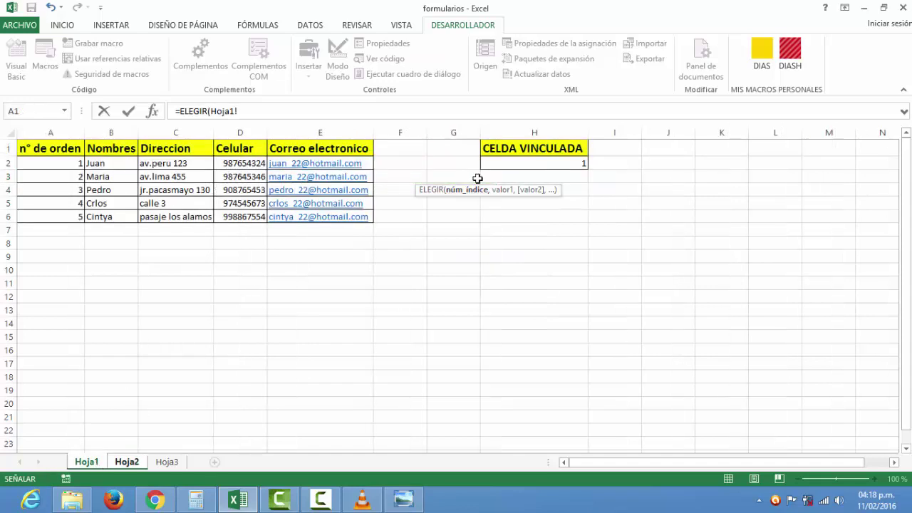
left_click(535, 165)
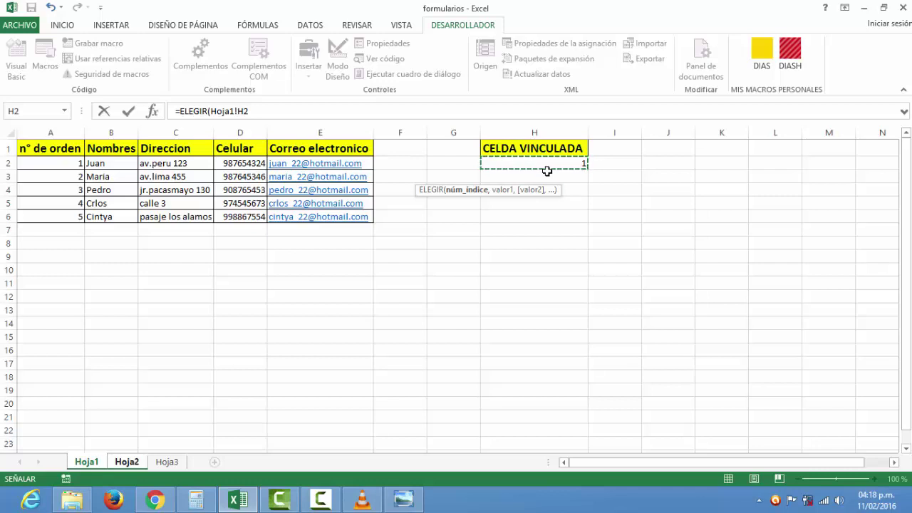
Add Hoja1 phone cells D2 through D6 as options and commit the formula.
type(",")
left_click(254, 164)
type(",")
left_click(251, 178)
type(",")
left_click(251, 191)
type(",")
left_click(251, 204)
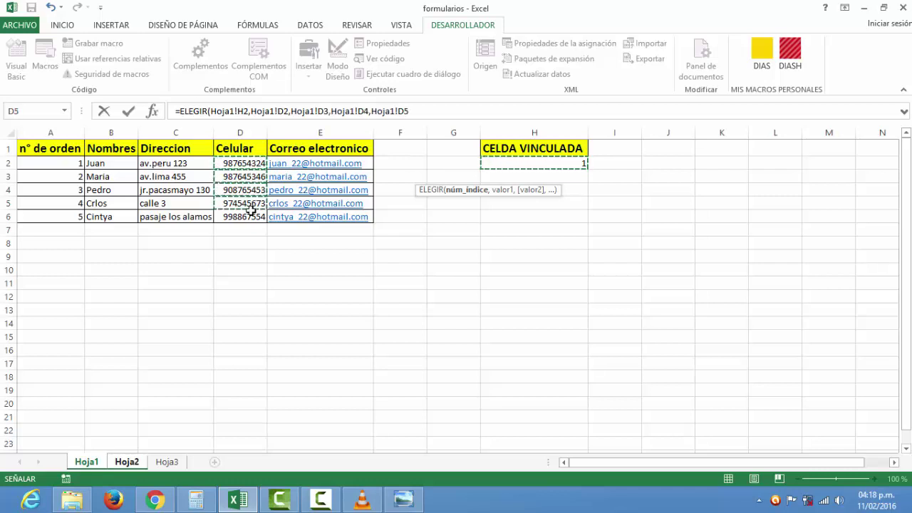
type(",")
left_click(250, 218)
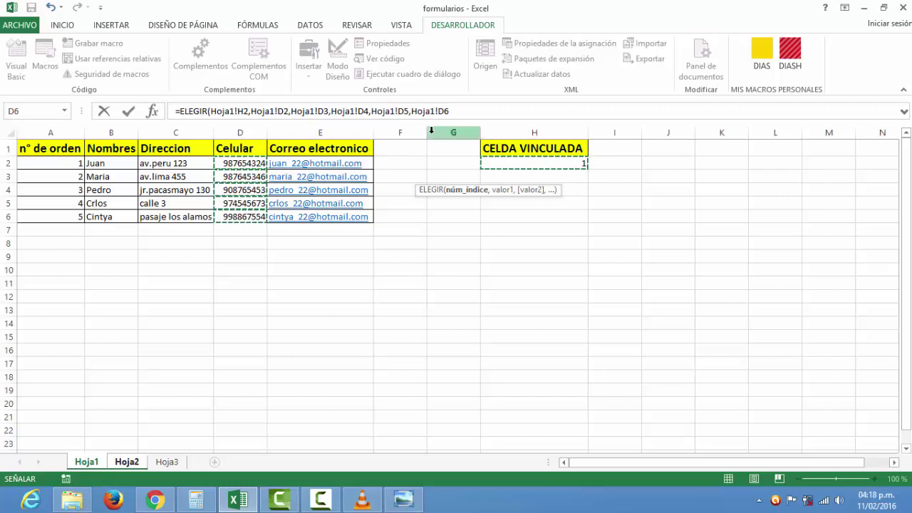
left_click(451, 112)
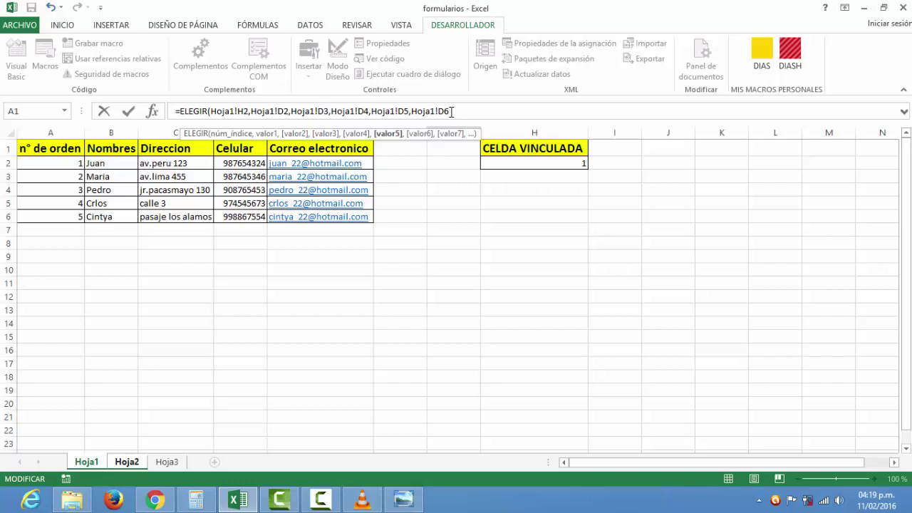
type(")")
key("Return")
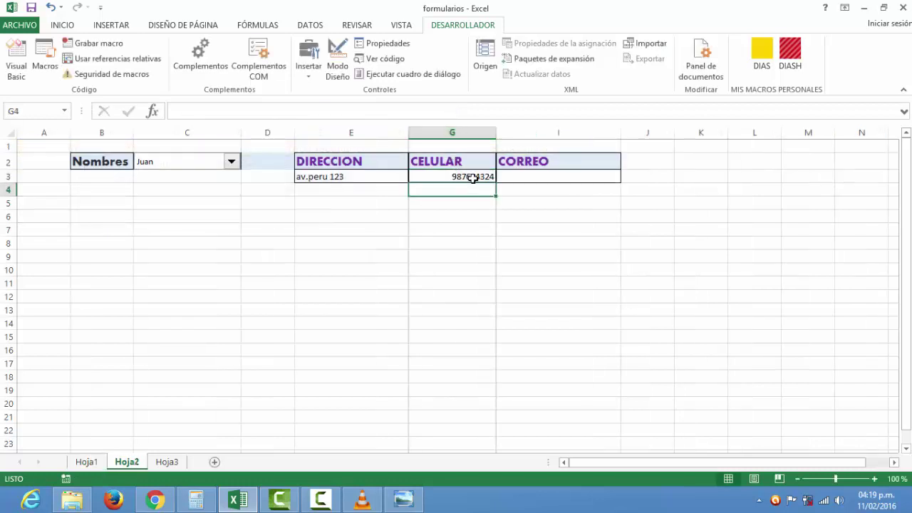
Start an ELEGIR formula in Hoja2 cell I3 indexed by Hoja1!H2.
left_click(521, 178)
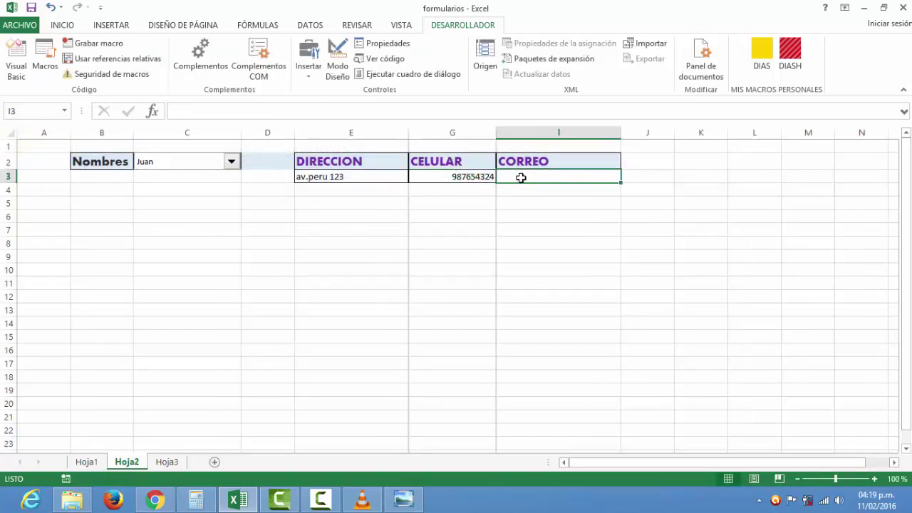
type("=")
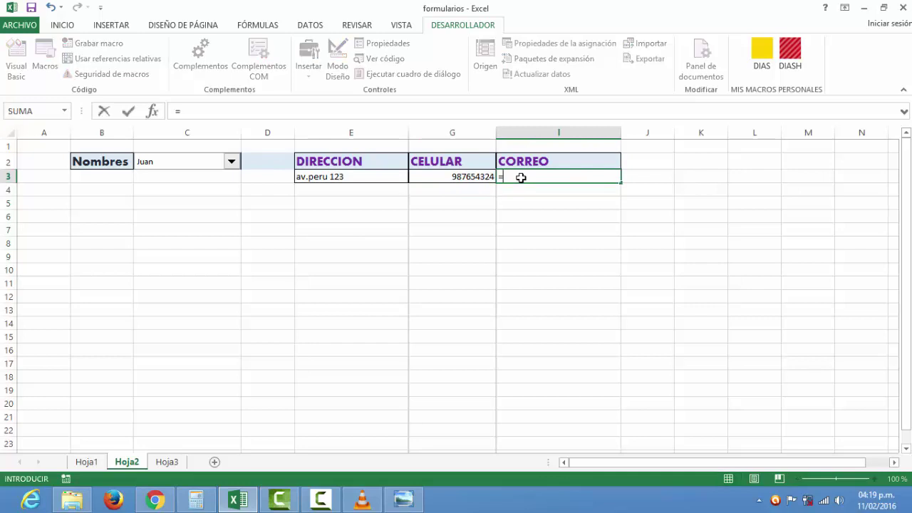
type("e")
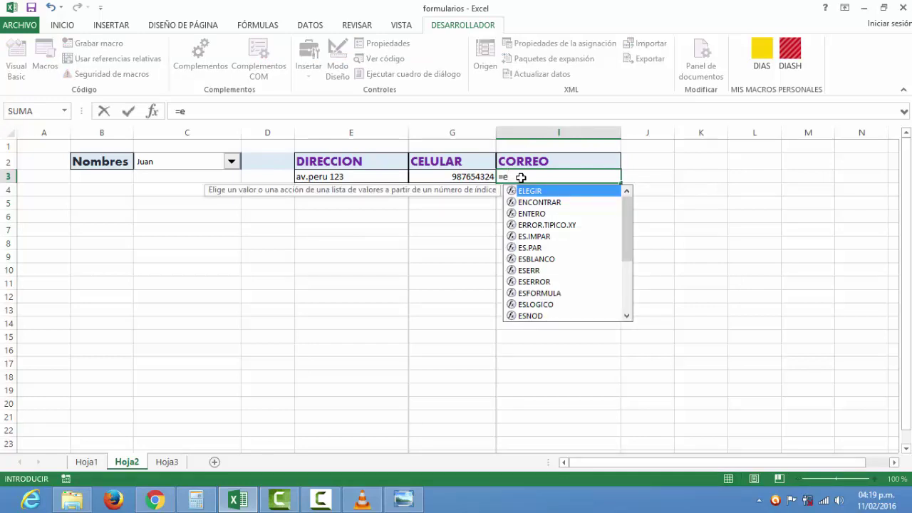
double_click(535, 191)
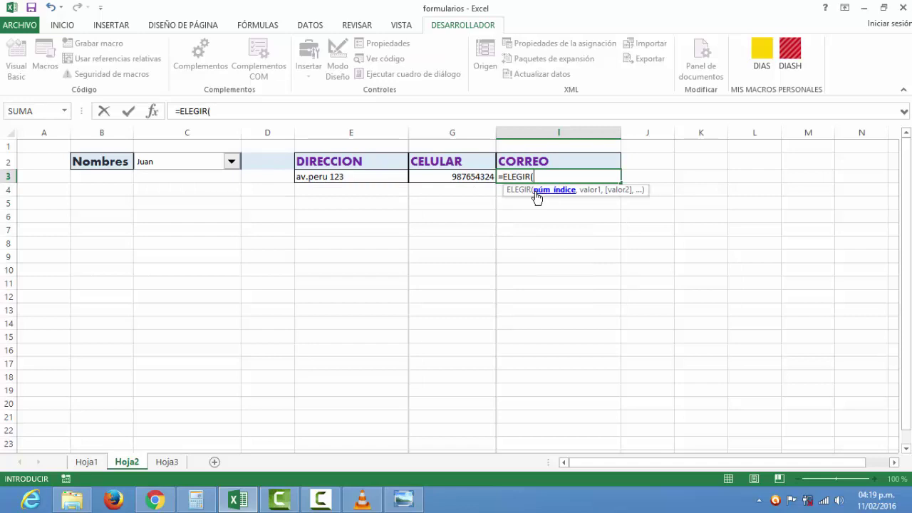
left_click(87, 462)
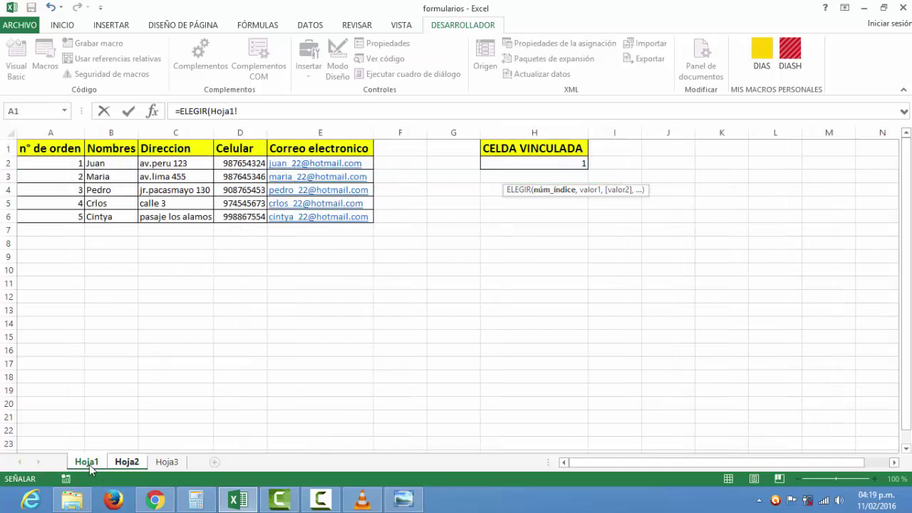
left_click(550, 163)
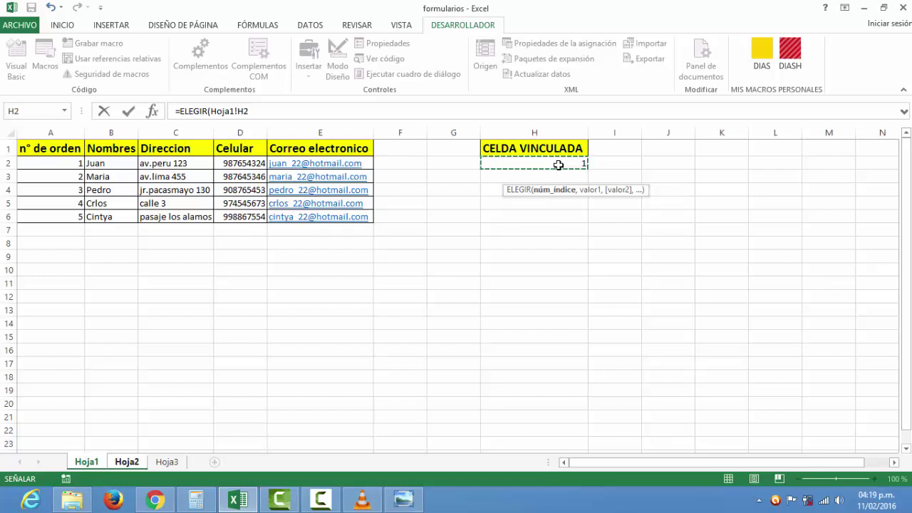
Add Hoja1 e-mail cells E2, E3, E4, E5 and E6 as the ELEGIR options.
type(",")
left_click(344, 163)
type(",")
left_click(347, 178)
type(",")
left_click(350, 191)
type(",")
left_click(347, 205)
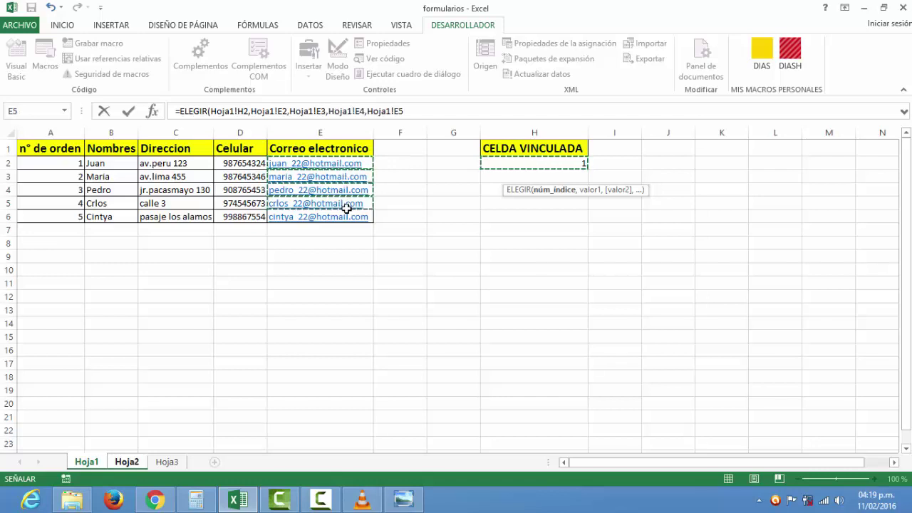
type(",")
left_click(350, 216)
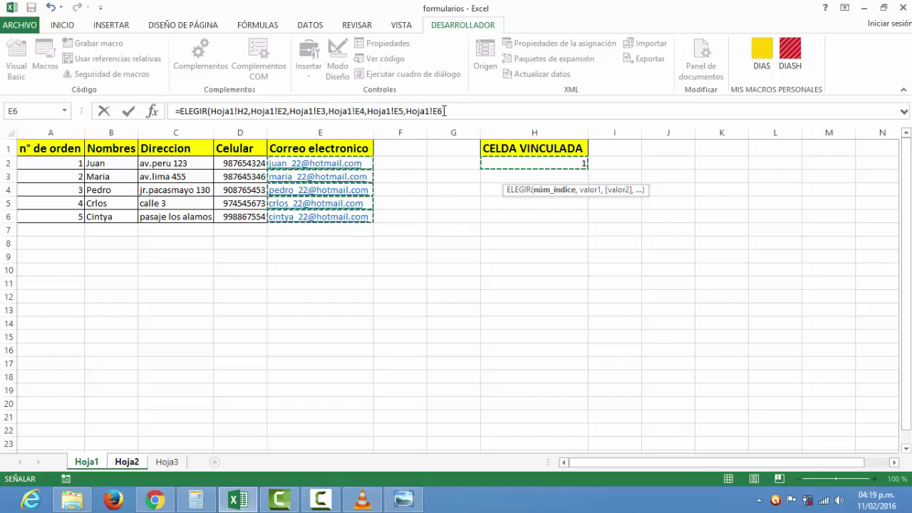
left_click(444, 112)
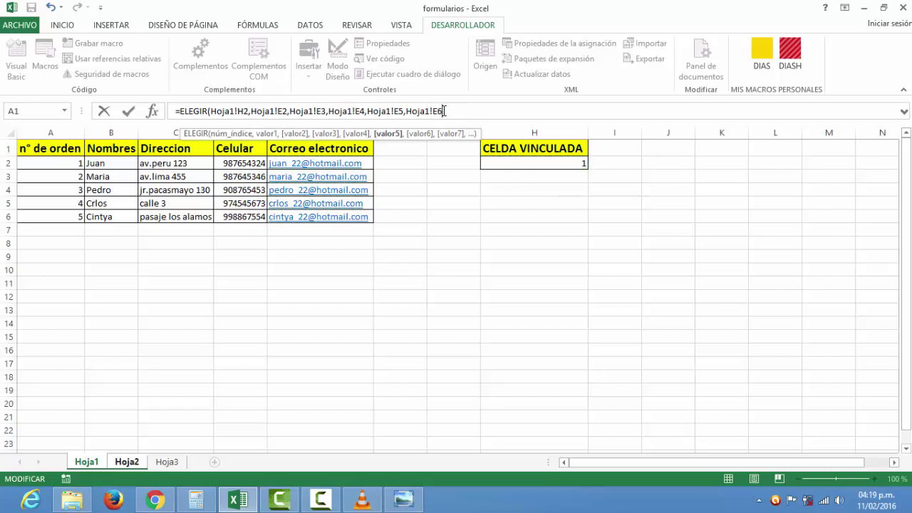
Close the I3 formula, then switch the combo box to another name and back to verify the details update.
type(")")
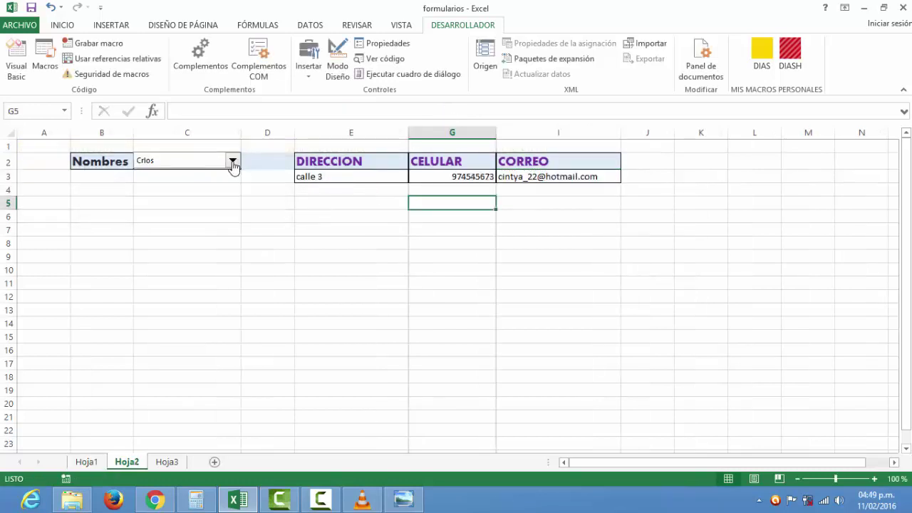
left_click(232, 161)
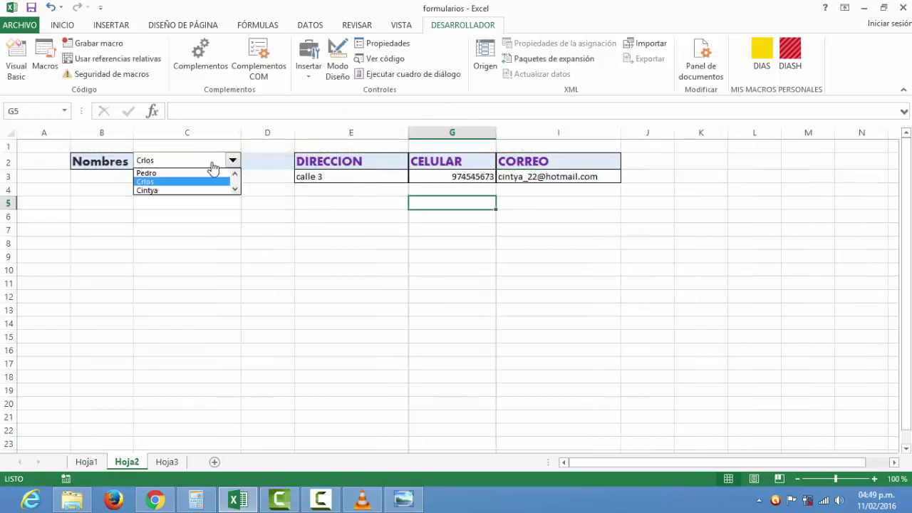
left_click(182, 178)
key("Down")
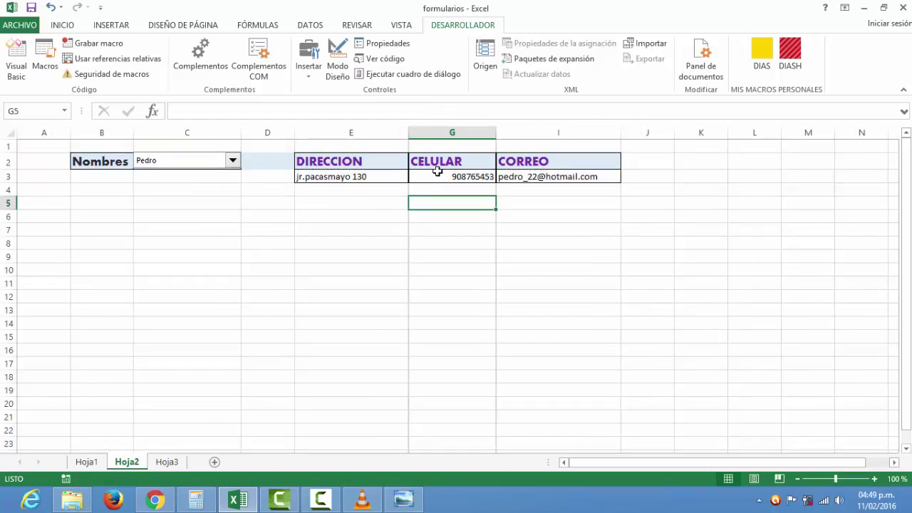
left_click(232, 163)
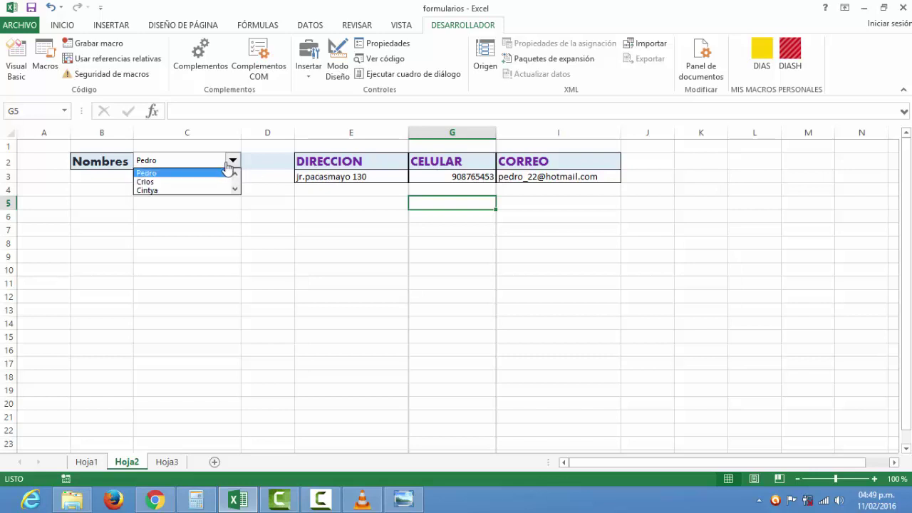
left_click(181, 184)
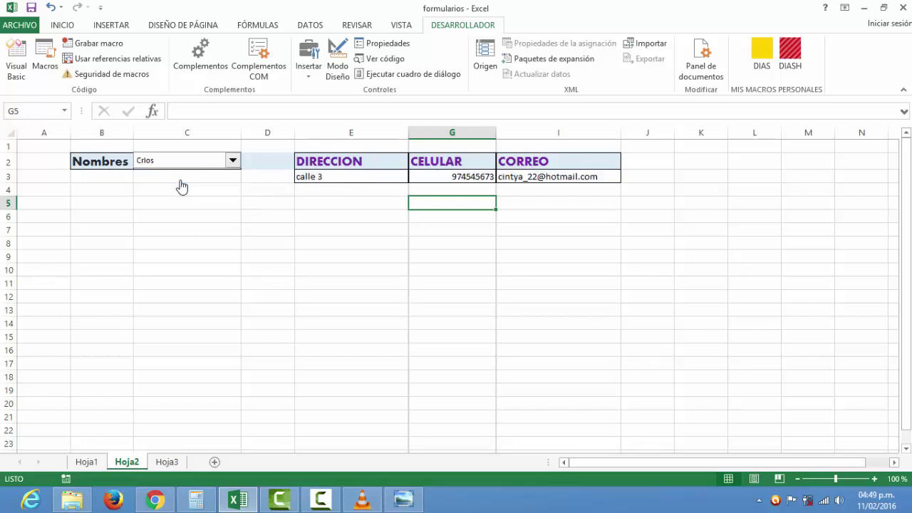